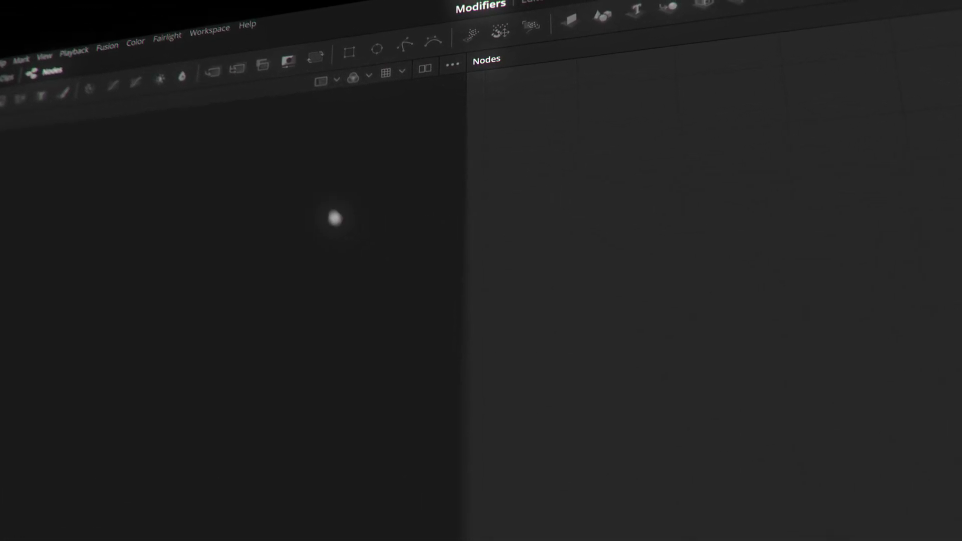
Step: Apply the Mid Flow preset to the Fusion page layout
click(279, 40)
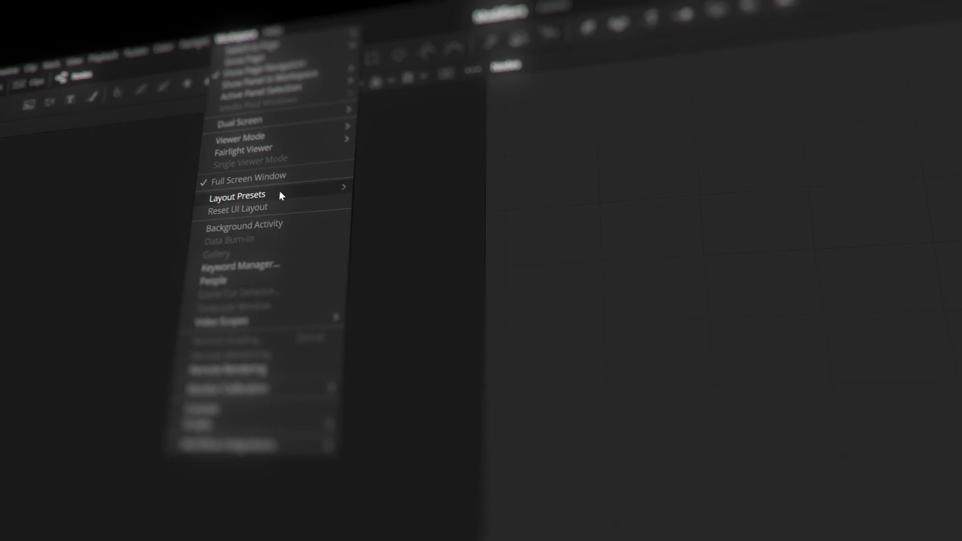
mouse_move(260, 198)
mouse_move(425, 209)
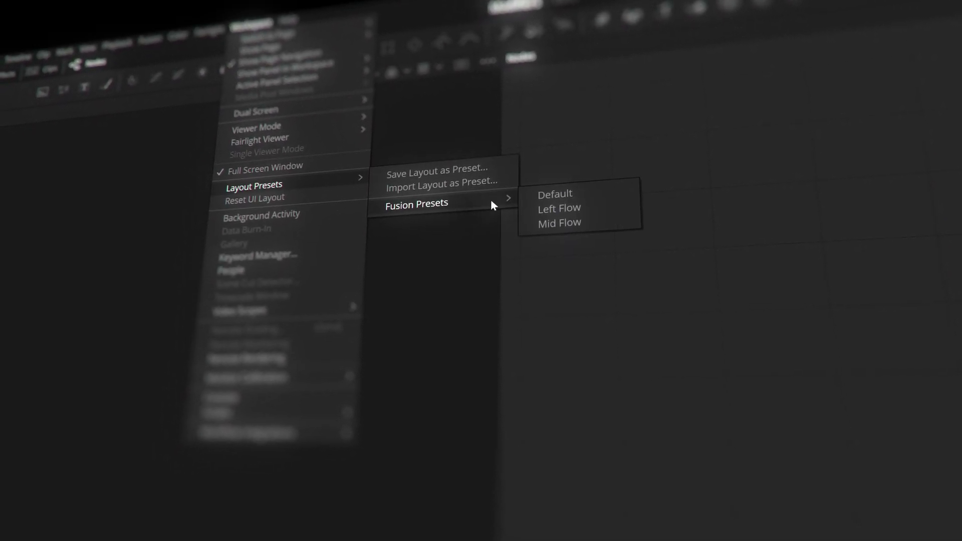
click(572, 218)
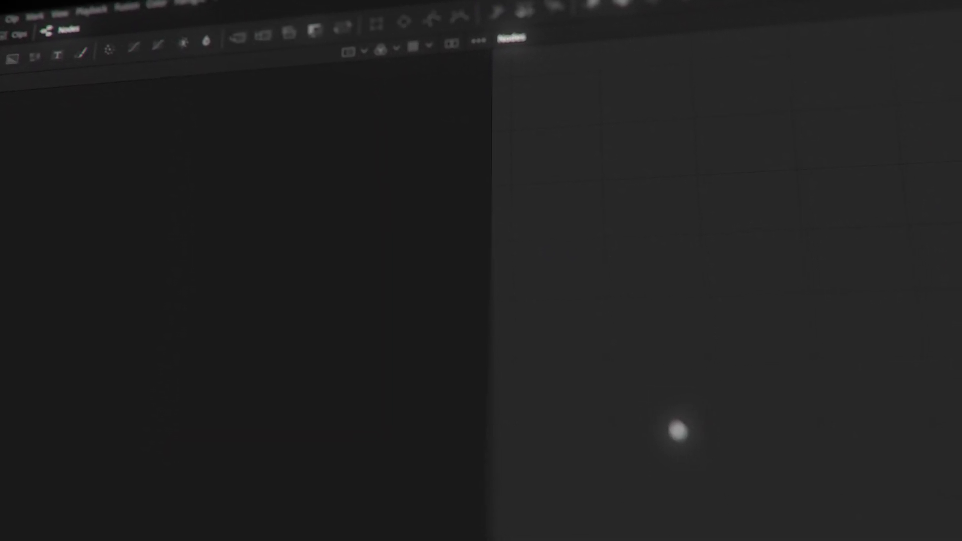
Step: Make sure the Inspector and Nodes panels are displayed, and widen the viewer beside the node area
click(864, 11)
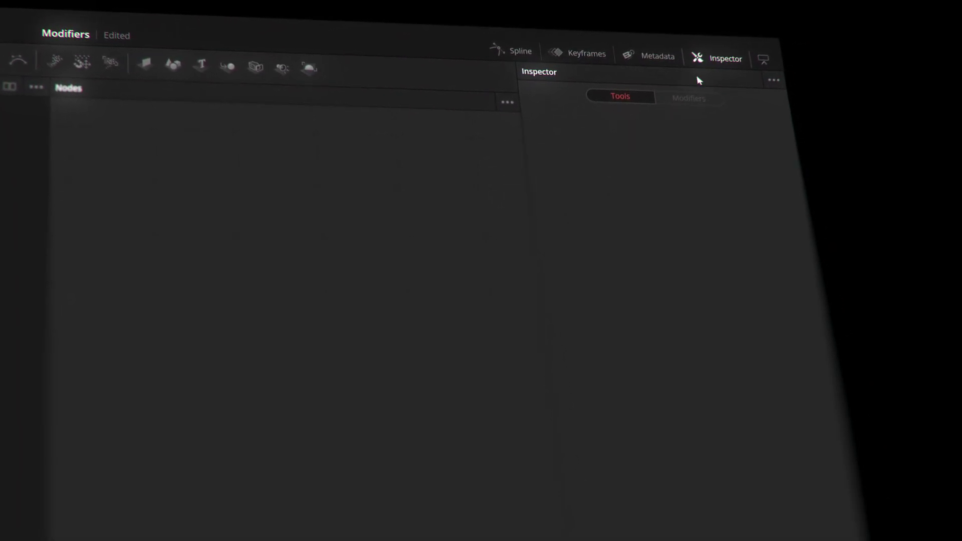
click(734, 63)
click(746, 60)
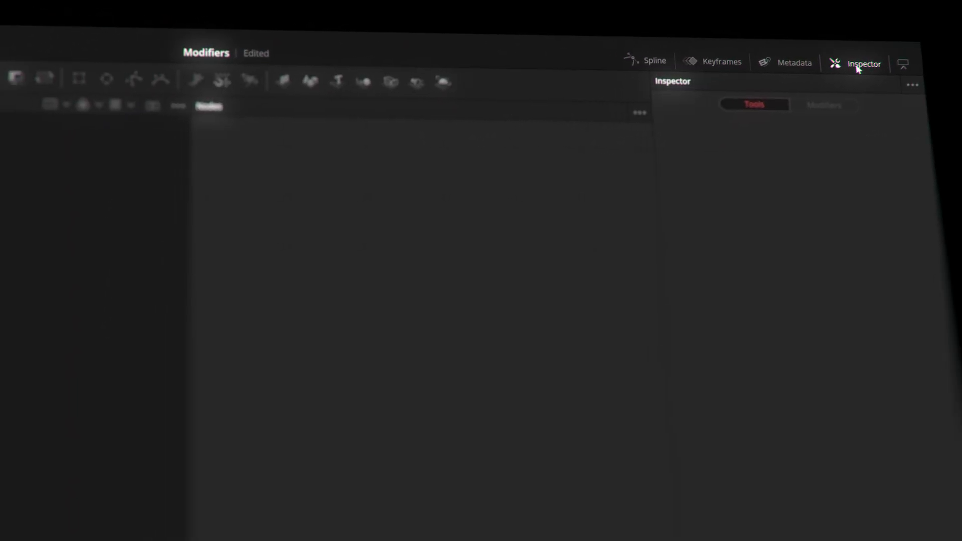
click(50, 60)
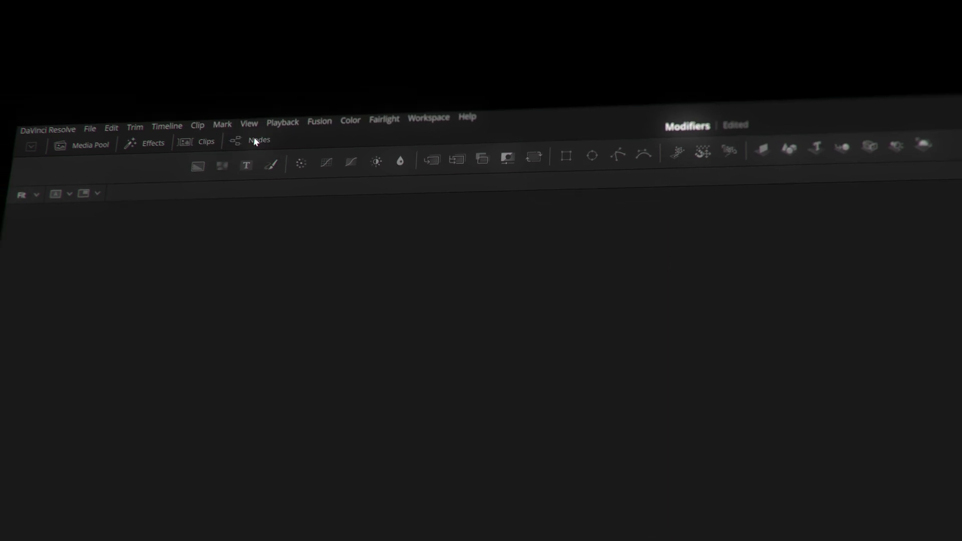
click(50, 60)
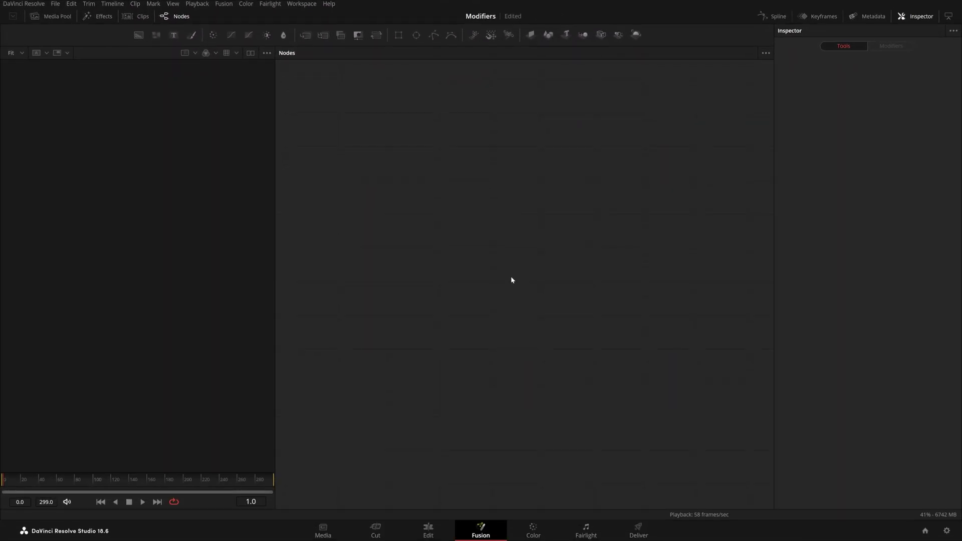
drag(274, 271, 386, 273)
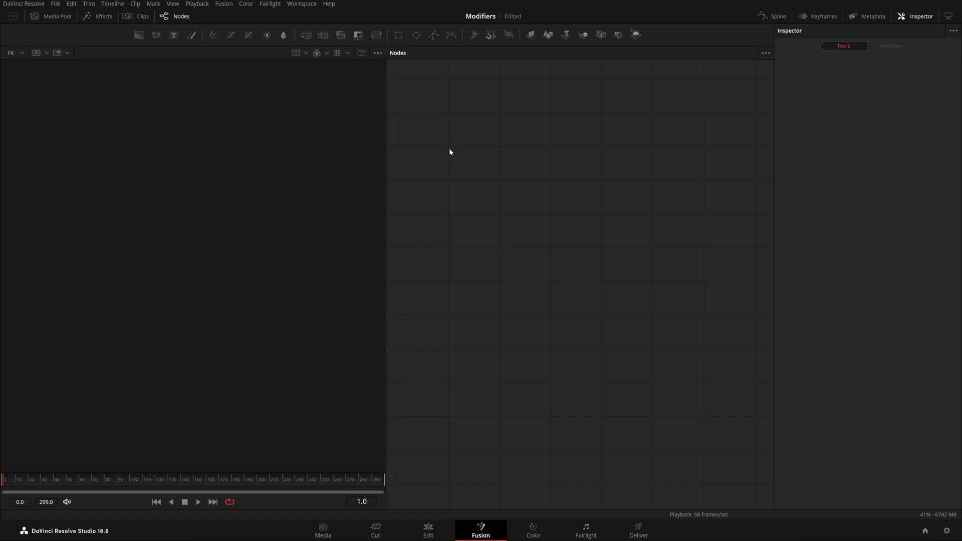
Step: Add a Rectangle mask node to the empty node area and show it in the viewer
drag(398, 34, 604, 213)
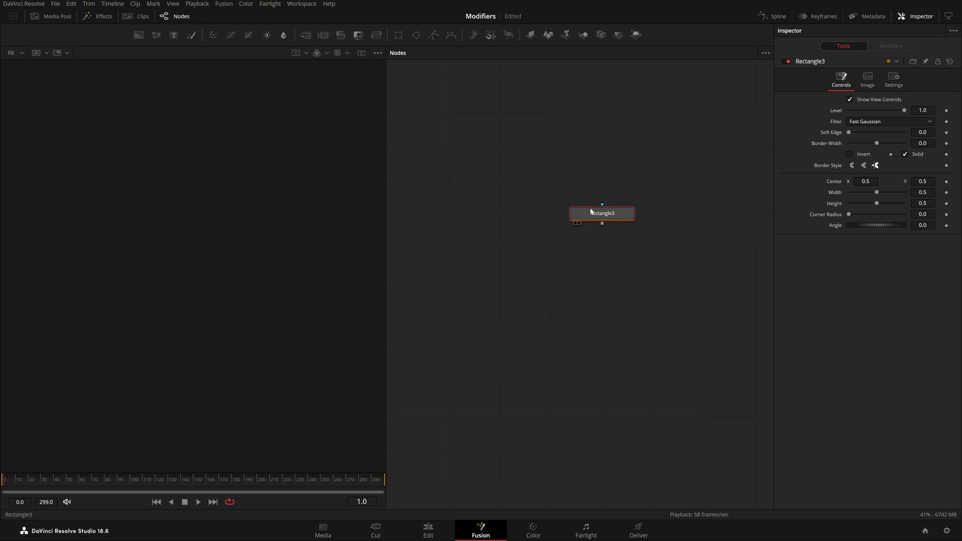
key(1)
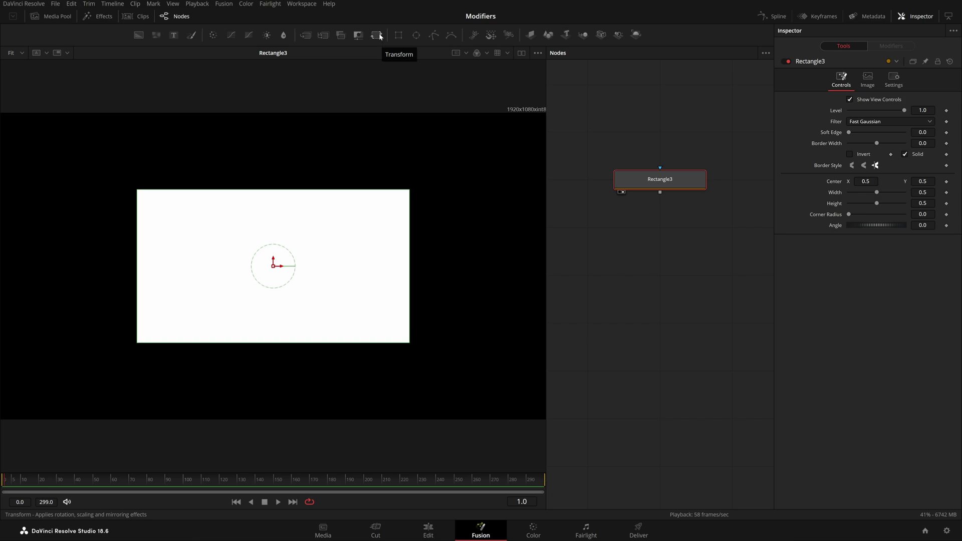
Step: Search the tools for "xf" and add a Transform node below the rectangle node
click(681, 291)
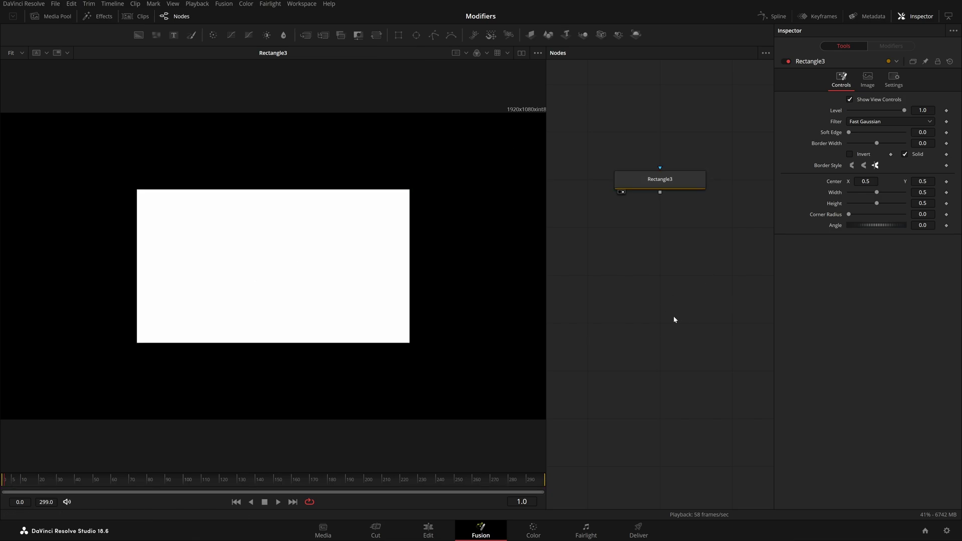
key(shift+space)
text(glo)
key(BackSpace)
key(BackSpace)
key(BackSpace)
text(xf)
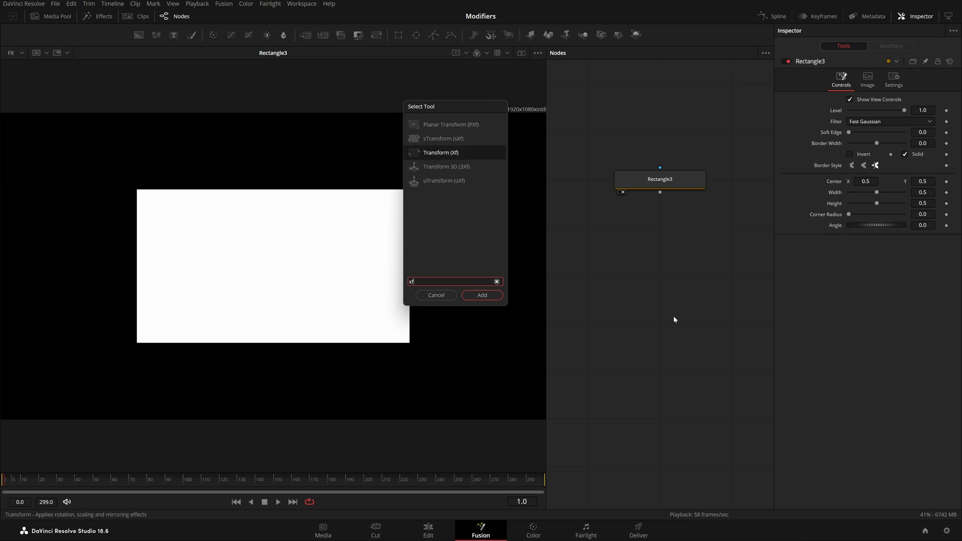
key(Return)
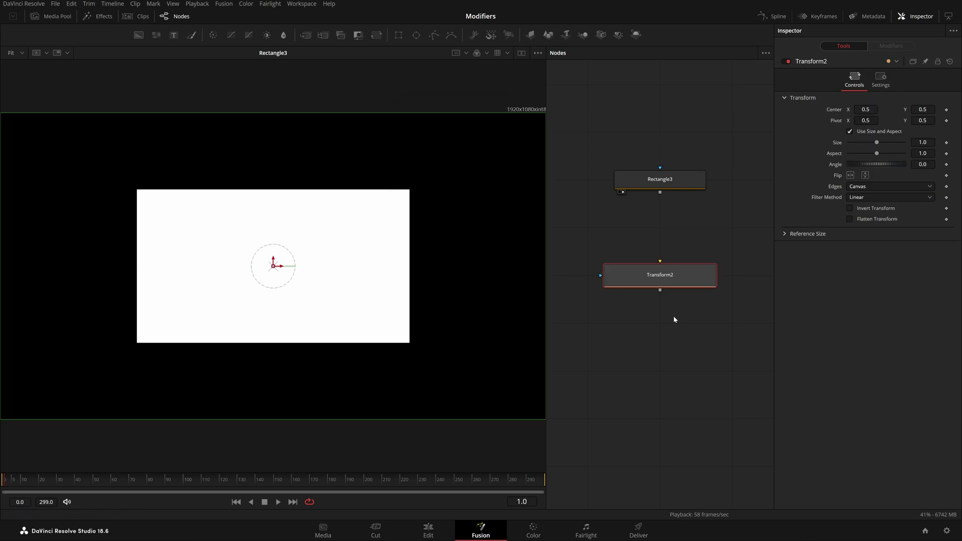
Step: Connect the rectangle node's output to the Transform node's main input and show the Transform in the viewer
drag(659, 192, 673, 276)
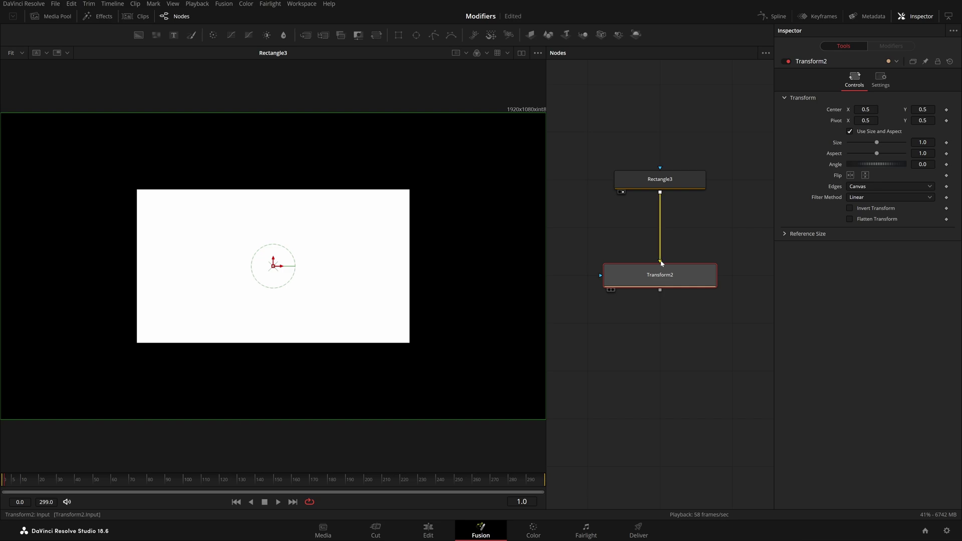
drag(442, 280, 440, 280)
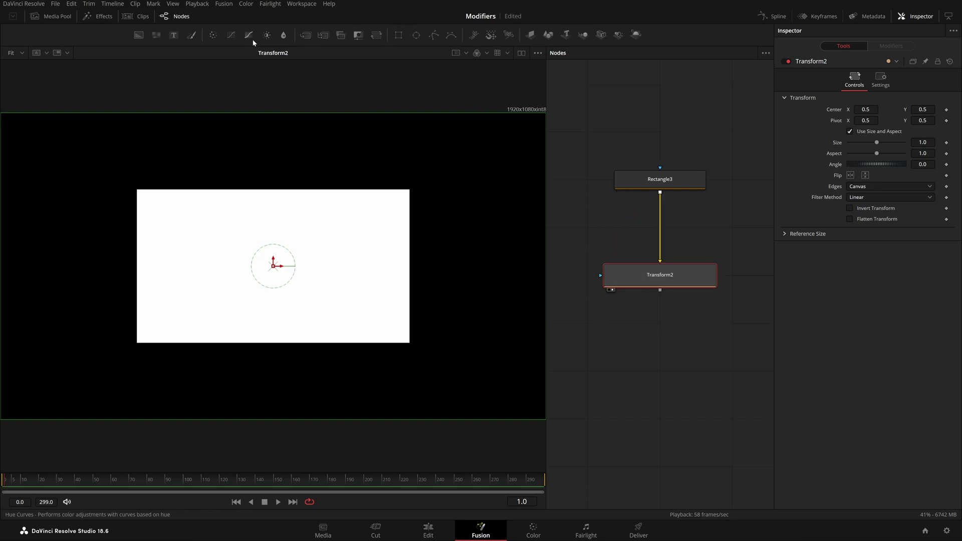
Step: Add a Merge node beside the rectangle and Transform chain, and delete it again
drag(305, 35, 618, 228)
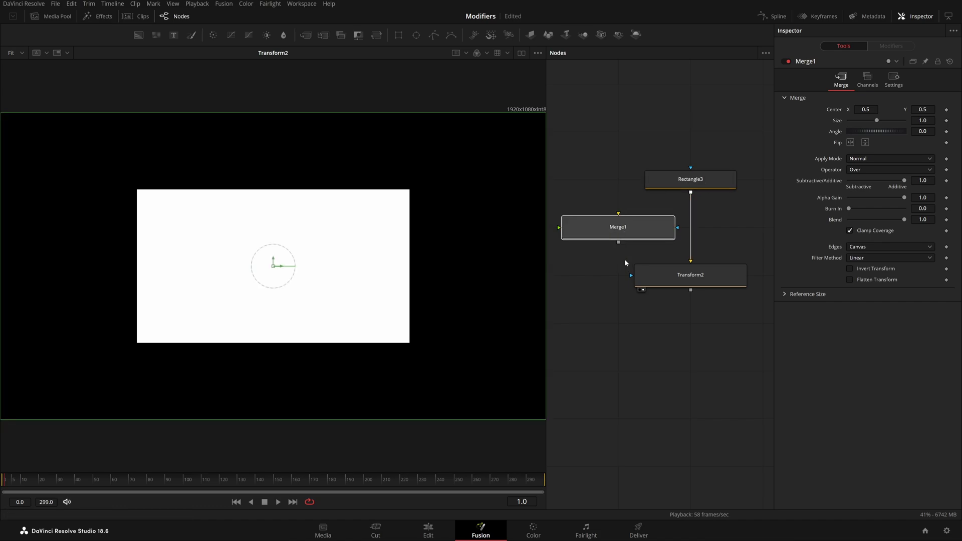
key(Delete)
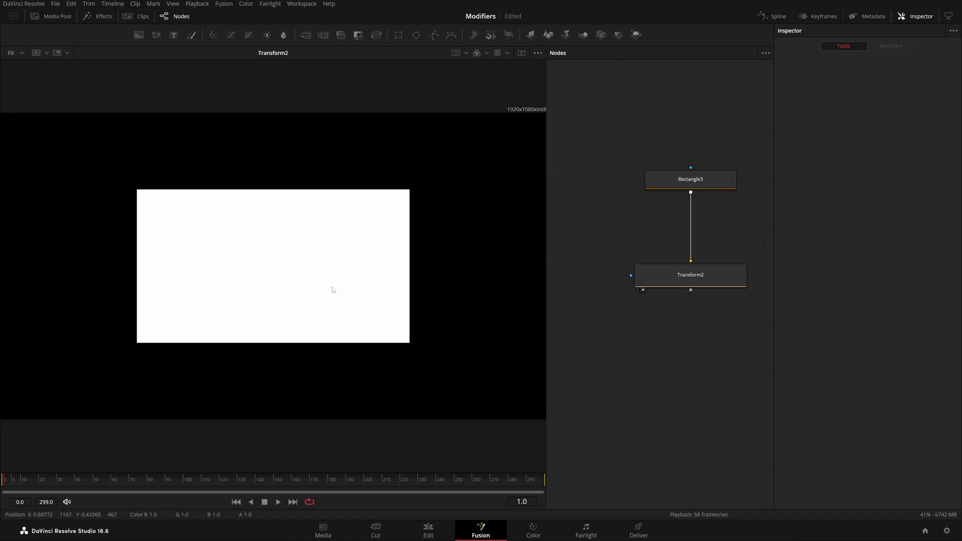
Step: Select the Transform2 node and widen the Inspector slightly against the node area
click(708, 278)
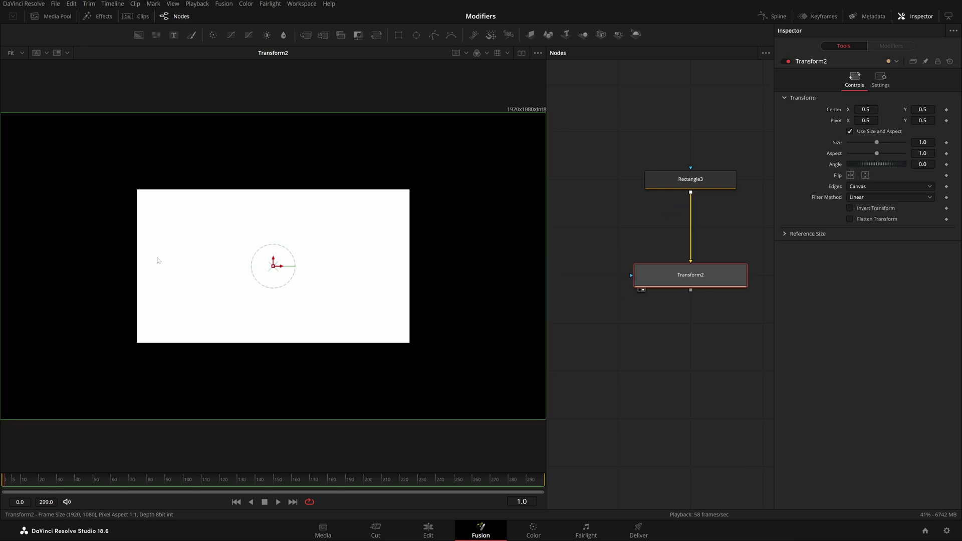
drag(715, 374, 678, 378)
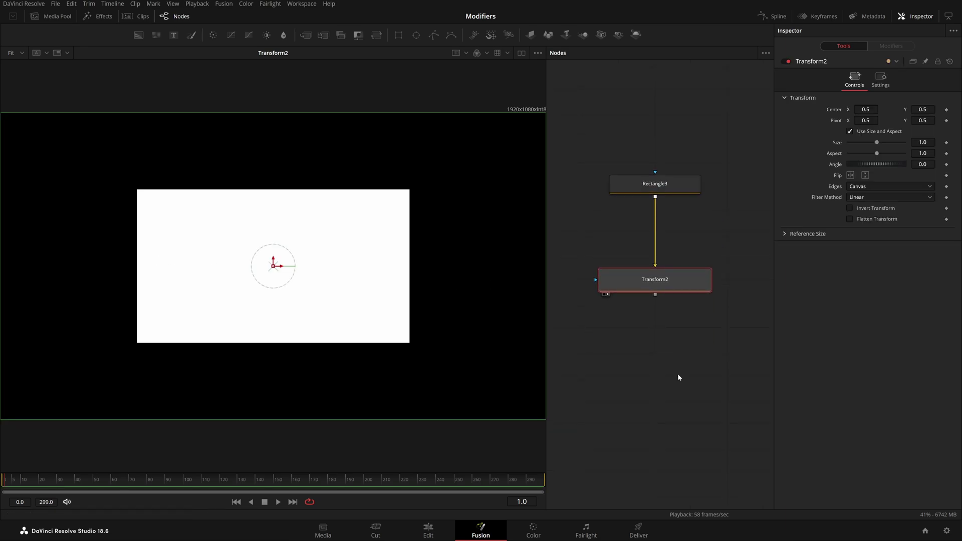
drag(774, 359, 686, 373)
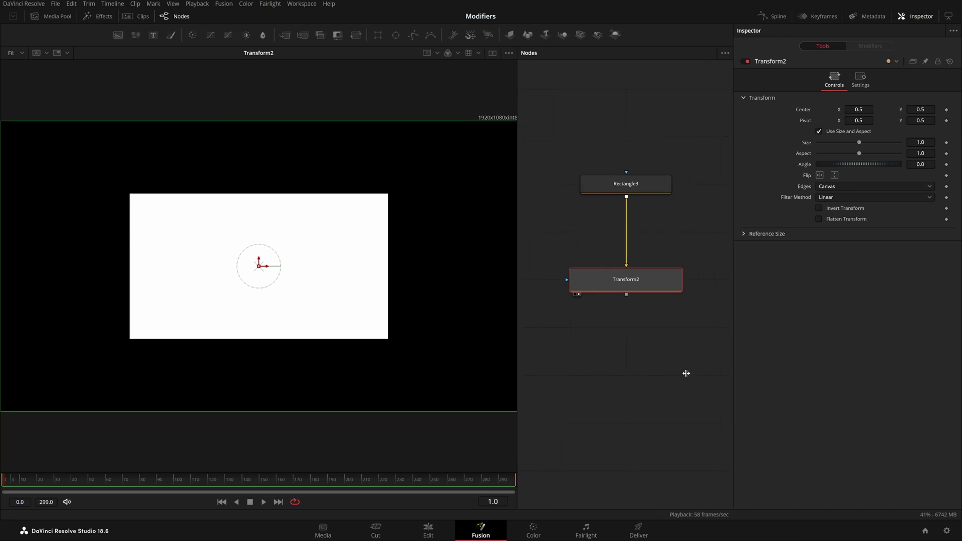
click(731, 339)
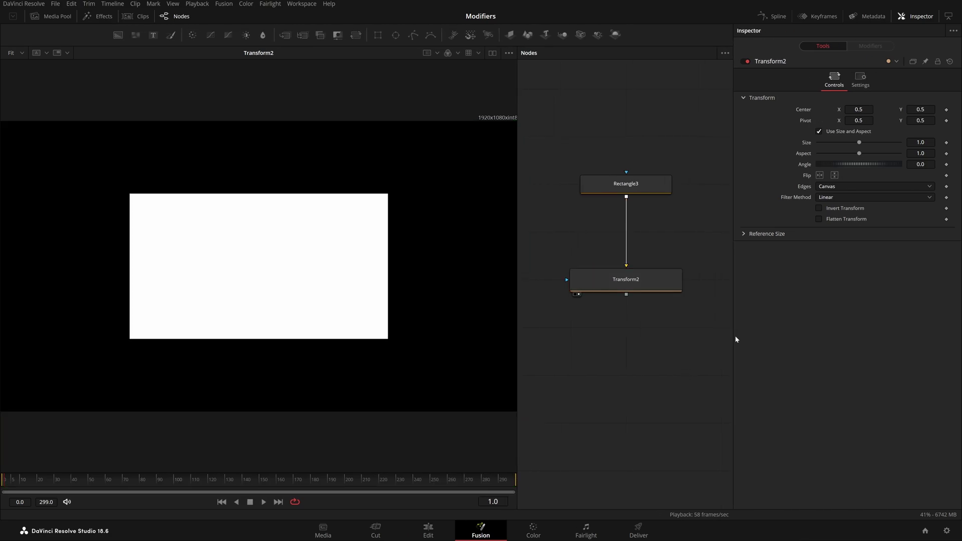
drag(734, 336, 760, 352)
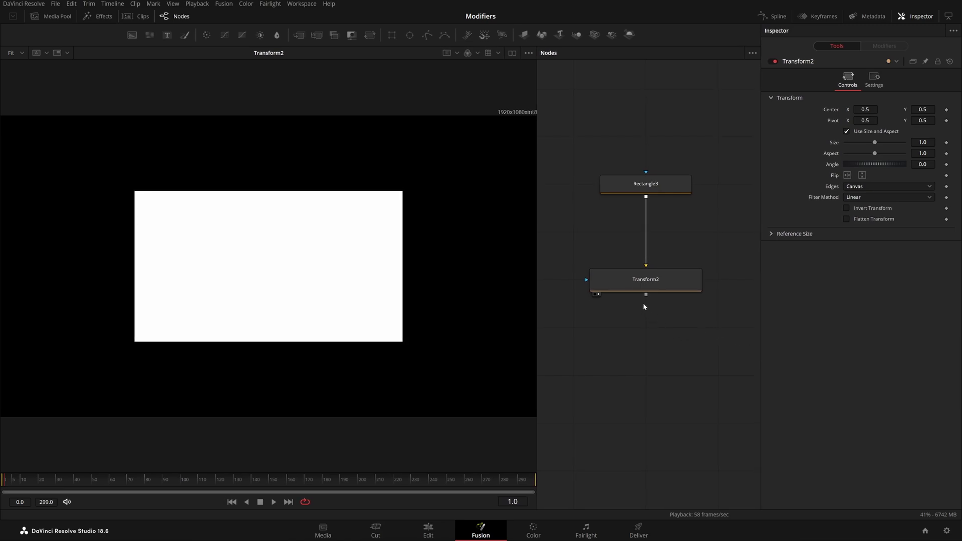
Step: Preview example nodes such as Blur1, Transform1_1 and Transform1 in the viewer, scrubbing through the timeline to examine their animation
scroll(642, 329, down, 3)
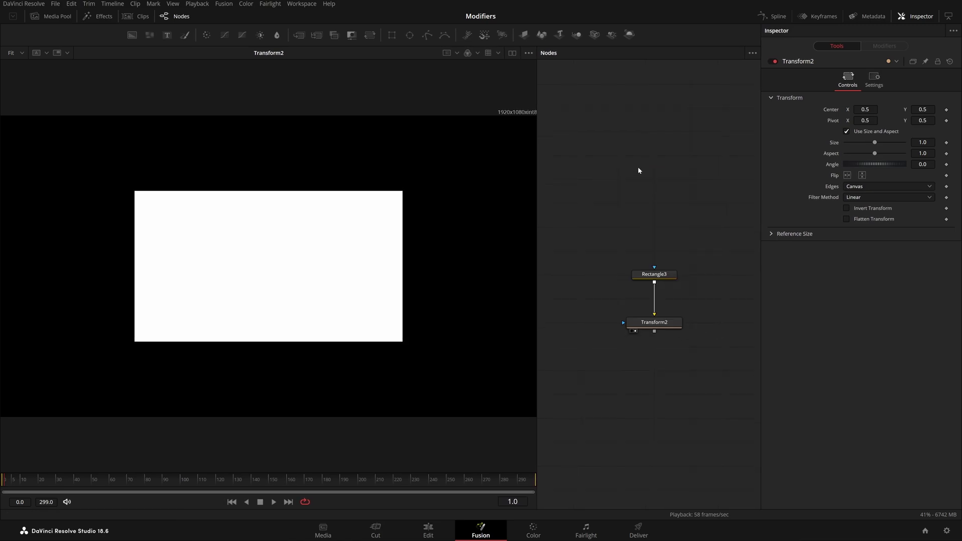
drag(633, 160, 632, 427)
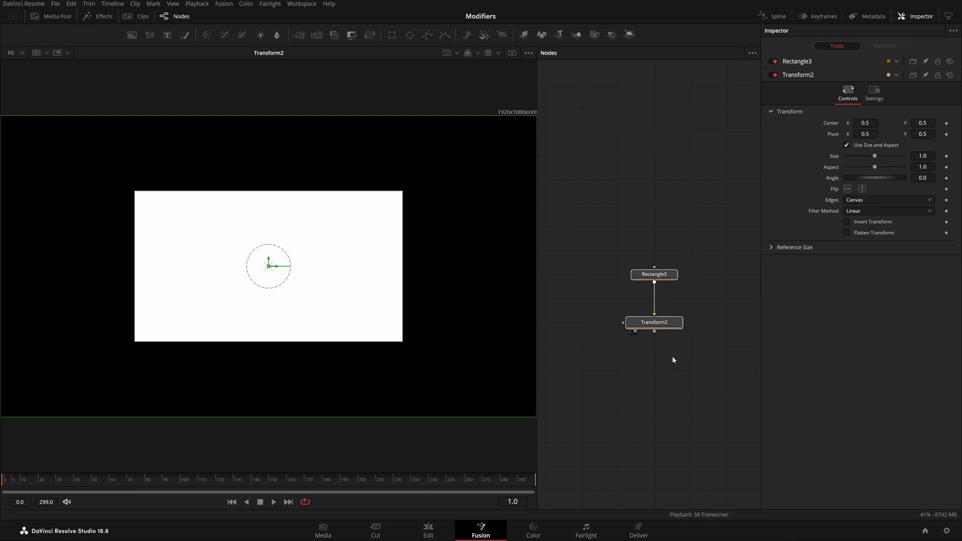
scroll(671, 355, down, 5)
scroll(675, 343, up, 5)
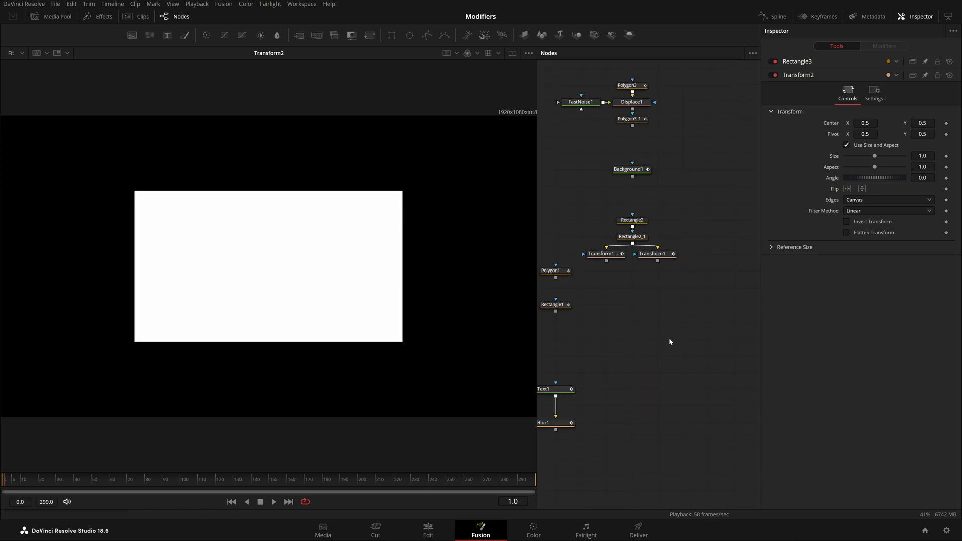
key(1)
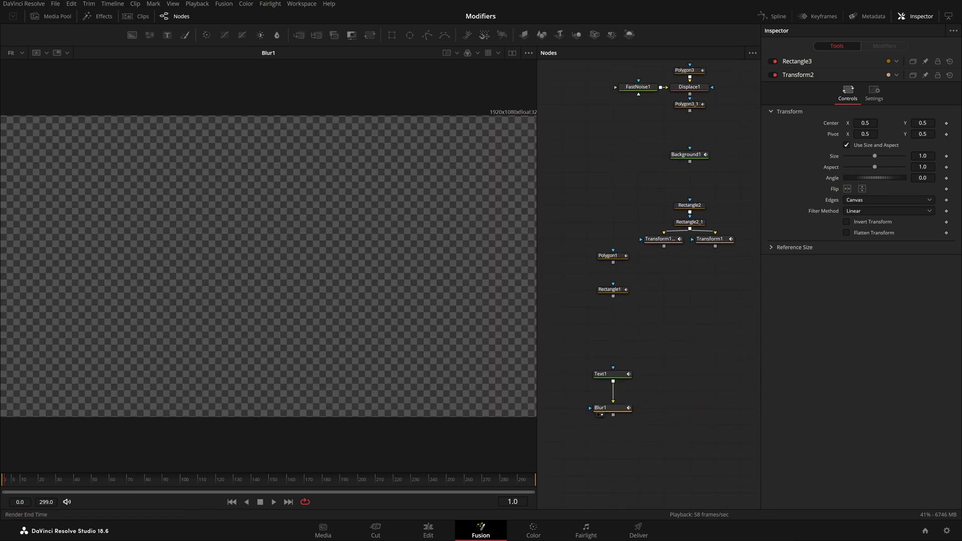
drag(120, 489, 430, 488)
click(605, 296)
drag(666, 239, 257, 254)
drag(128, 490, 319, 486)
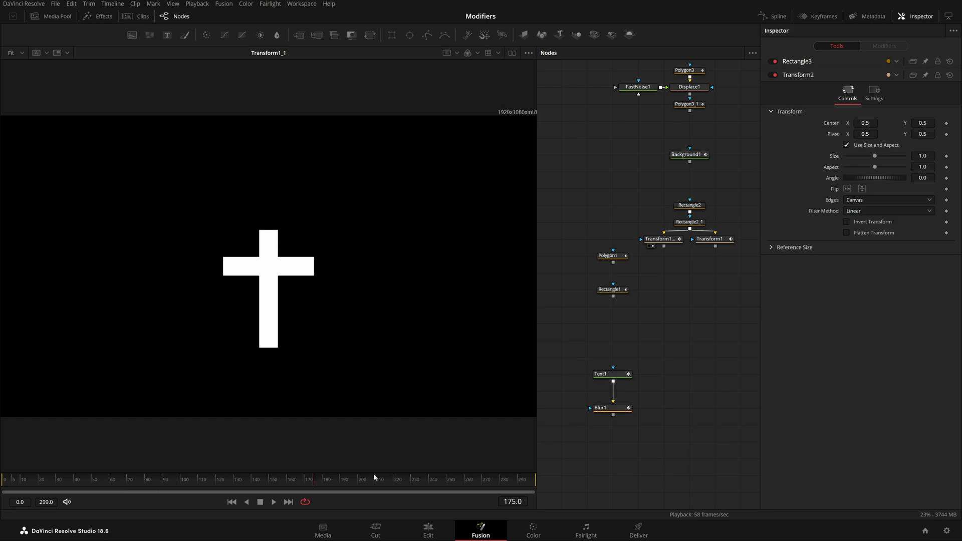
drag(715, 240, 320, 260)
drag(170, 489, 103, 488)
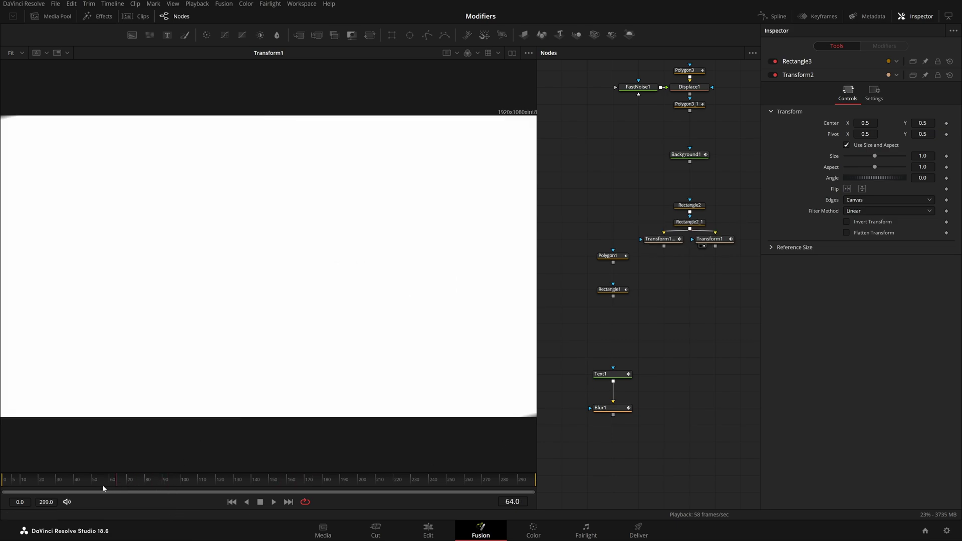
Step: Preview the Background1 and Displace1 example nodes in the viewer, scrubbing through the timeline to examine their animation
scroll(682, 291, up, 3)
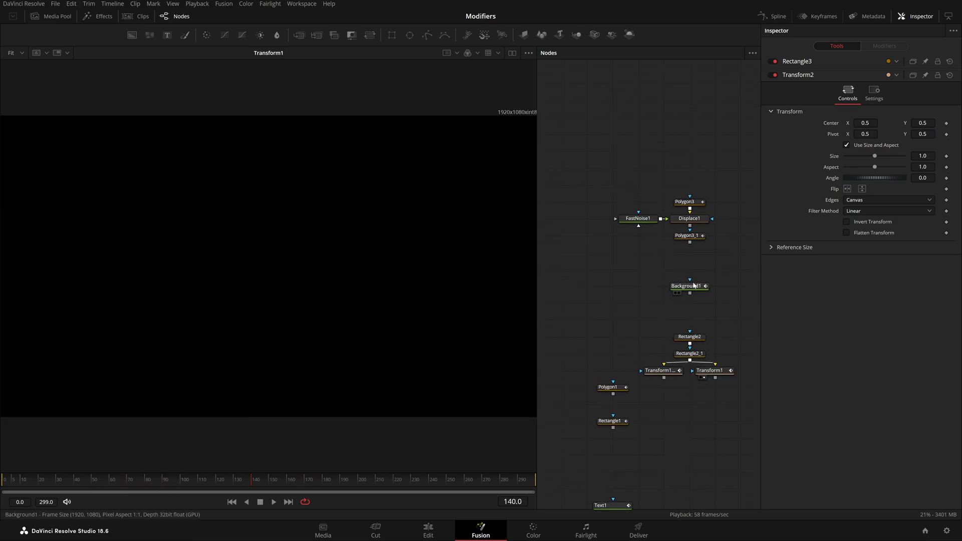
drag(692, 285, 300, 260)
drag(170, 479, 432, 479)
click(682, 242)
drag(699, 222, 300, 261)
drag(273, 476, 382, 483)
Step: Return to the Rectangle3 and Transform2 chain, show Transform2 in the viewer and load only its controls in the Inspector
drag(693, 353, 847, 363)
drag(576, 351, 652, 373)
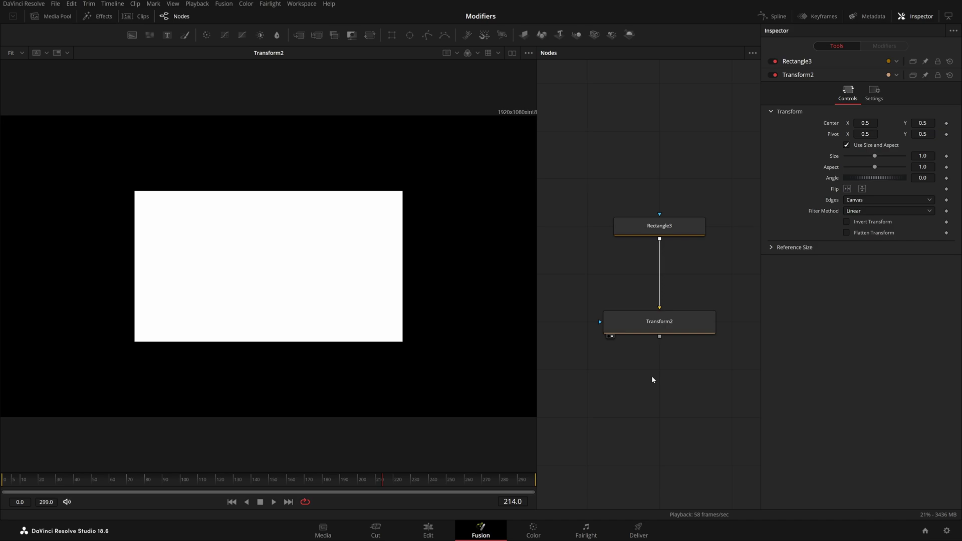
click(651, 323)
click(632, 397)
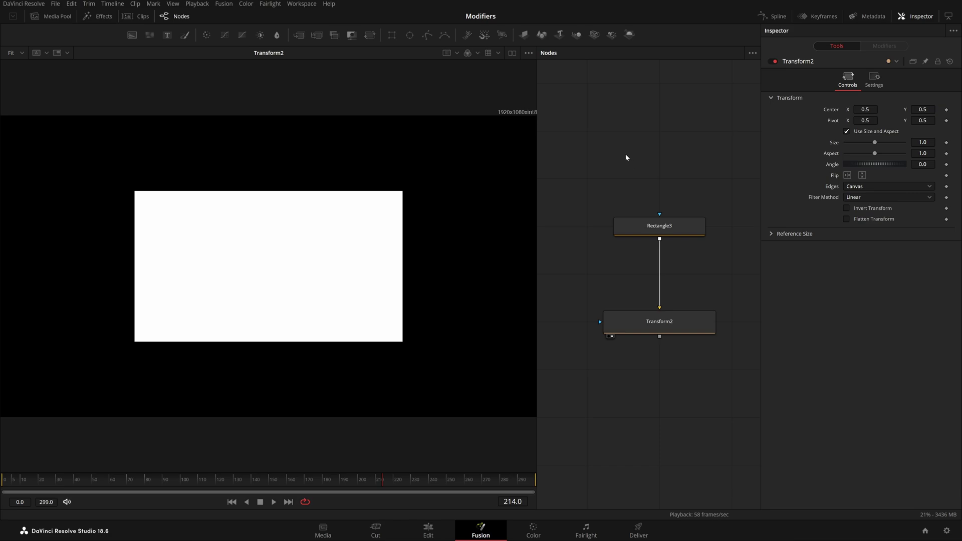
drag(627, 157, 319, 148)
drag(561, 293, 478, 279)
click(722, 340)
scroll(651, 300, up, 5)
drag(651, 300, 665, 350)
drag(351, 479, 260, 511)
key(1)
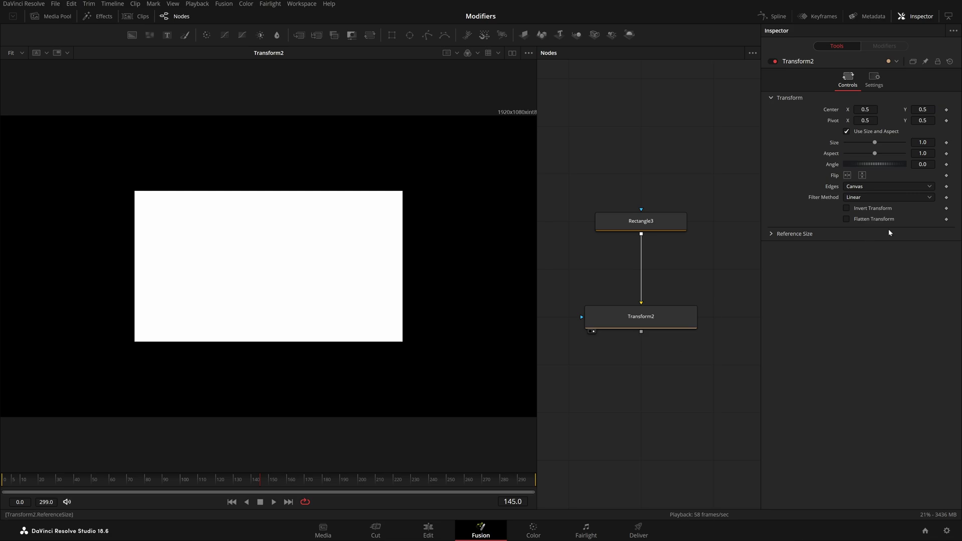
Step: With the playhead at frame 0, open the Spline editor and widen the node area beside the viewer
drag(65, 479, 0, 499)
click(773, 17)
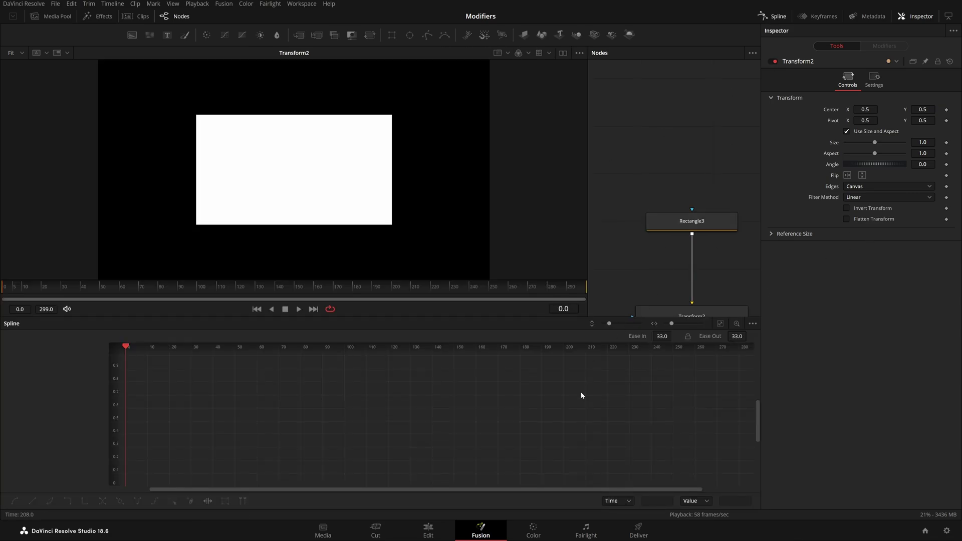
drag(654, 231, 644, 170)
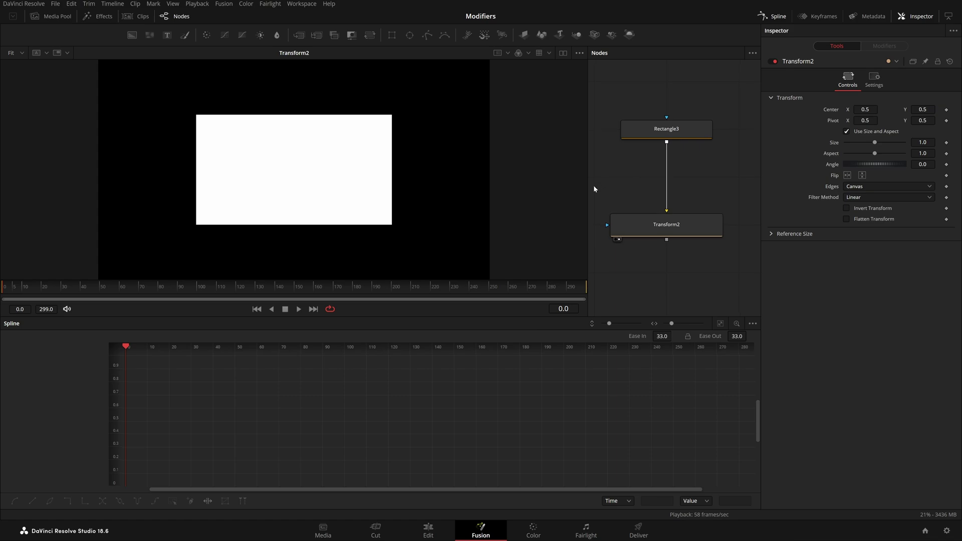
drag(586, 190, 395, 191)
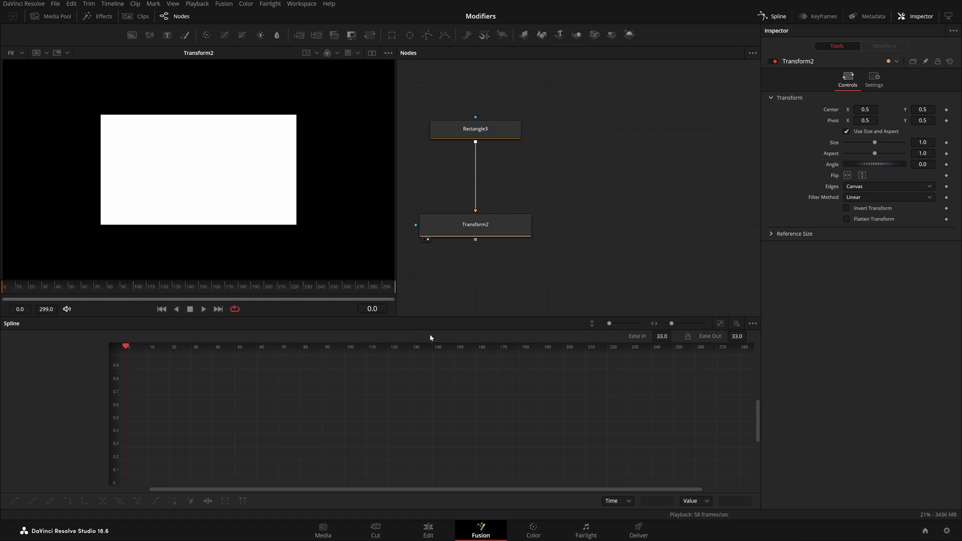
right_click(836, 114)
click(919, 103)
right_click(826, 115)
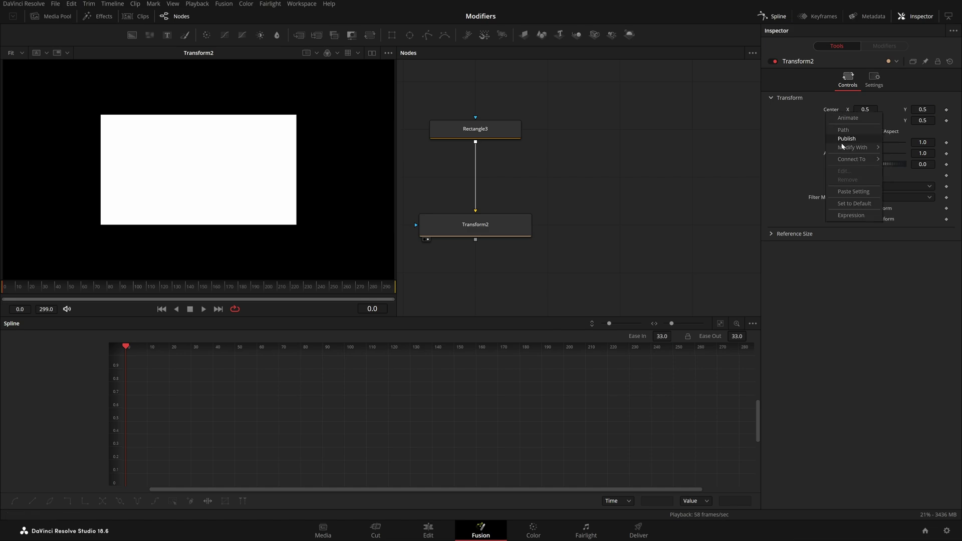
click(691, 113)
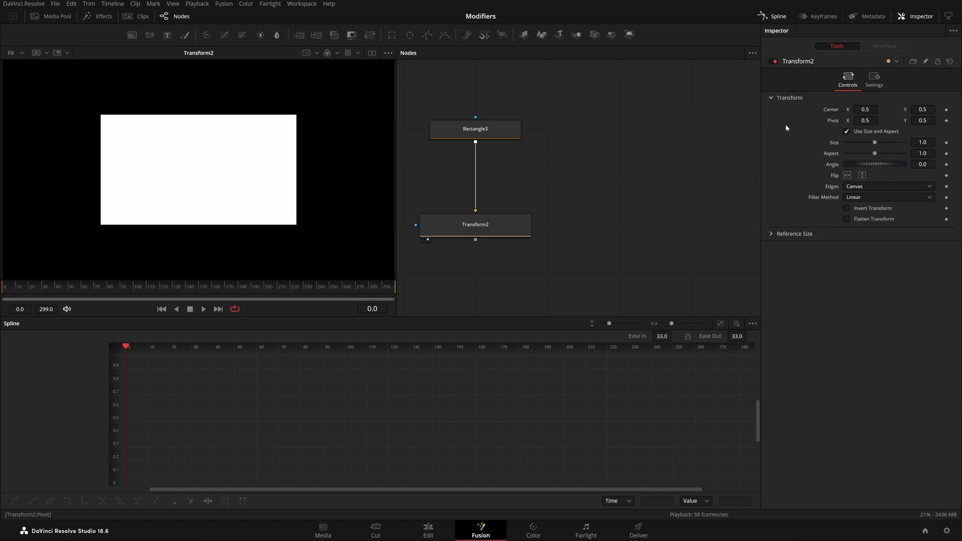
Step: Keyframe Transform2's Center at frame 0, and show its Path modifier controls together with the Displacement curve
click(947, 110)
click(891, 47)
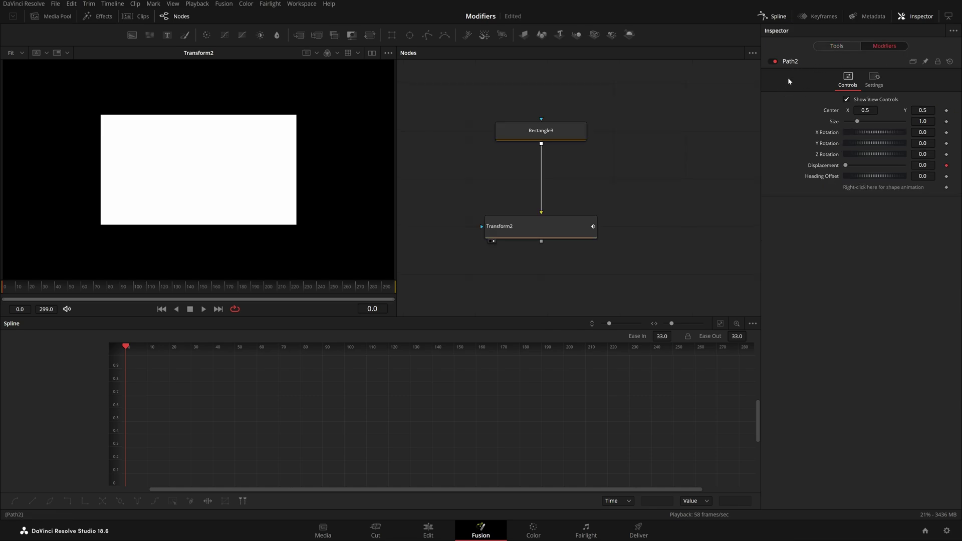
scroll(630, 145, left, 1)
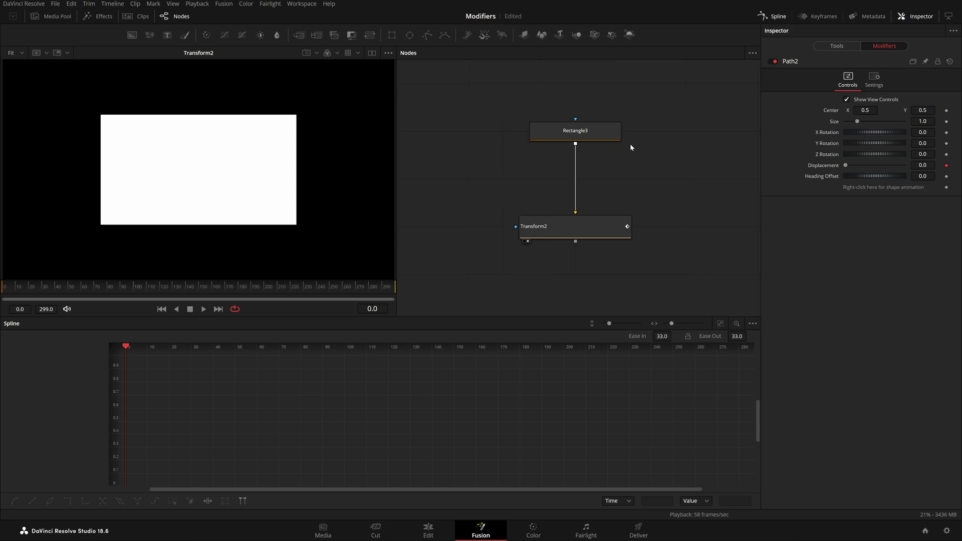
scroll(630, 147, down, 6)
drag(542, 80, 554, 194)
drag(536, 162, 567, 158)
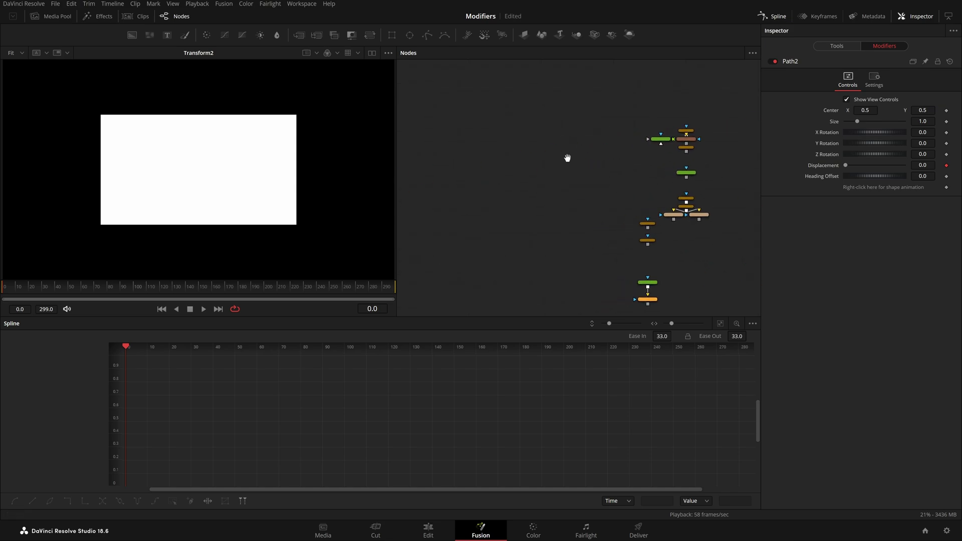
scroll(610, 180, up, 5)
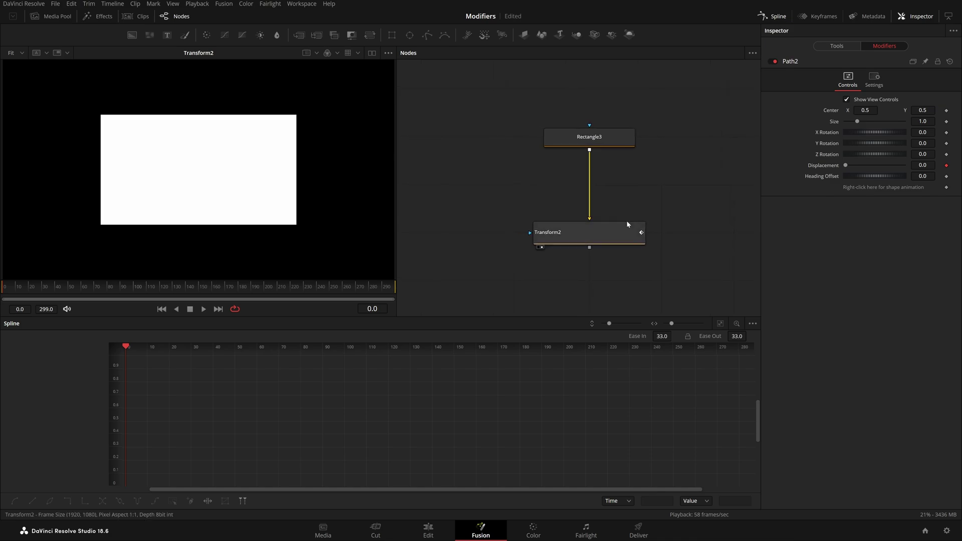
click(536, 239)
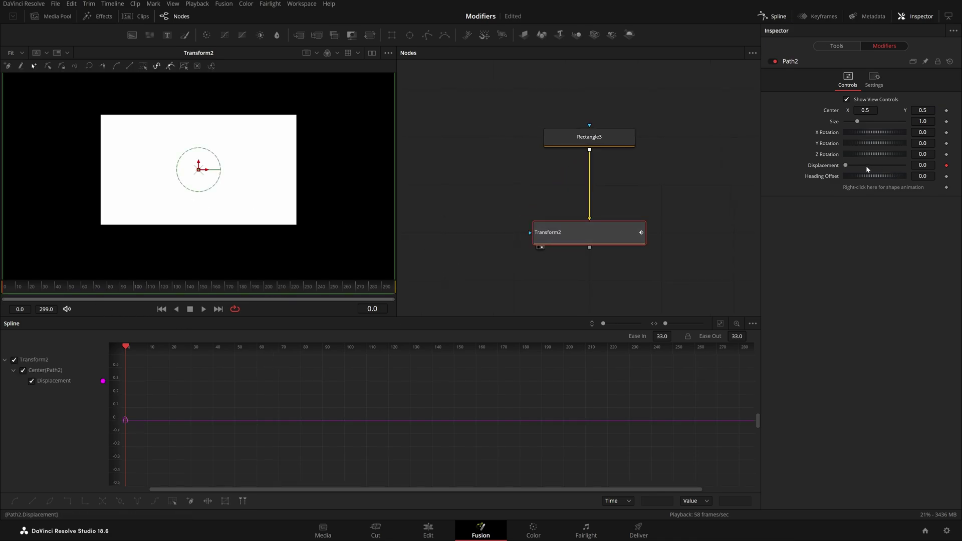
Step: Remove the Displacement keyframe from the Path modifier at frame 0
drag(125, 289, 40, 319)
click(941, 165)
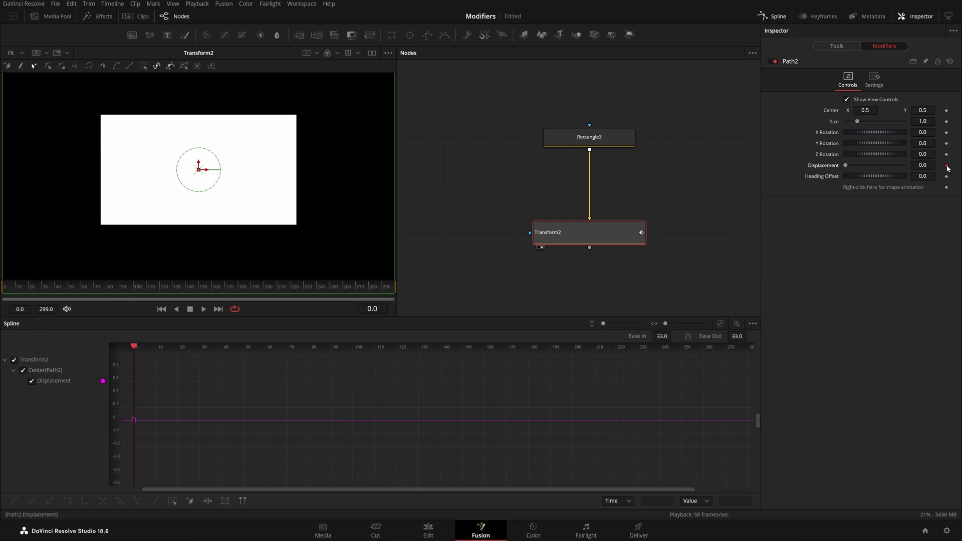
click(946, 166)
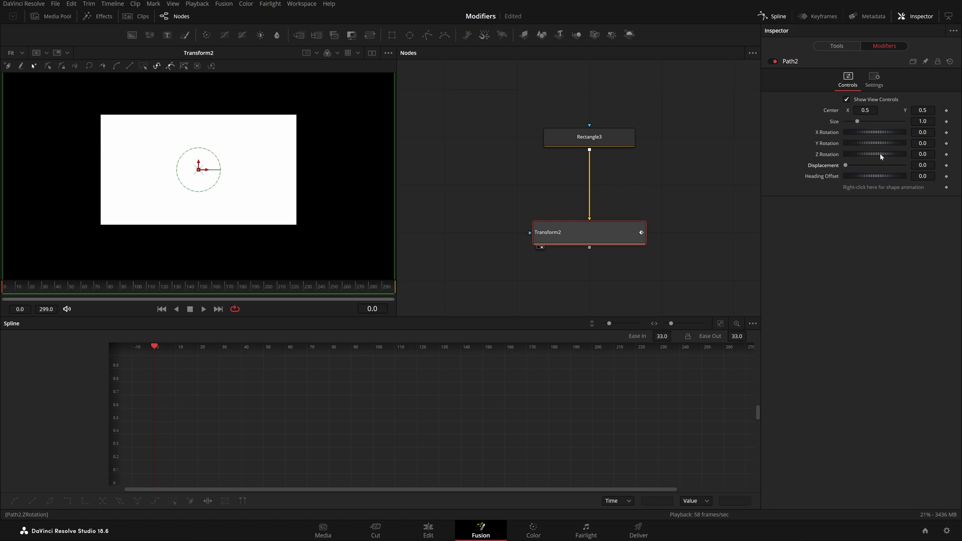
Step: Remove the Path2 modifier from Transform2's Center parameter
click(838, 47)
right_click(835, 110)
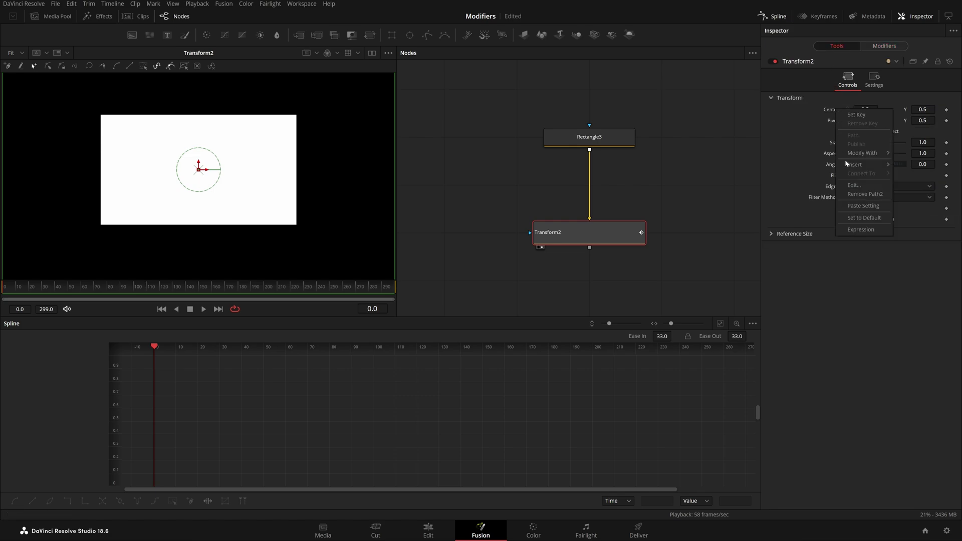
click(857, 195)
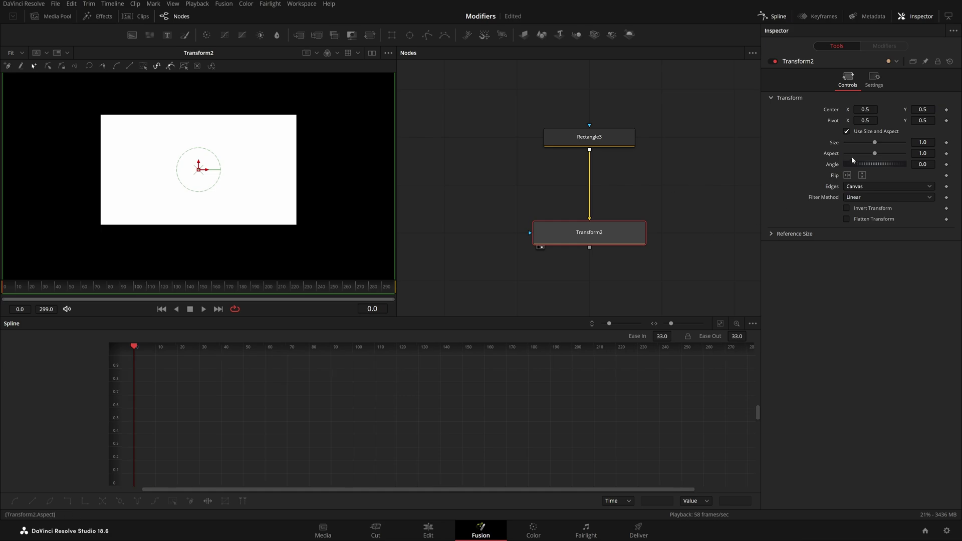
Step: Modify Transform2's Center parameter with an XY Path
right_click(830, 114)
mouse_move(865, 149)
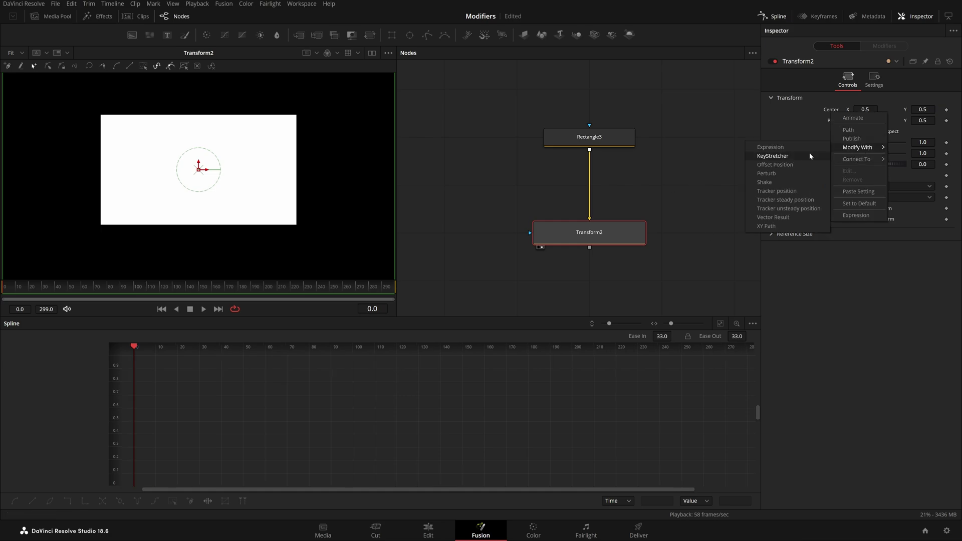
click(766, 226)
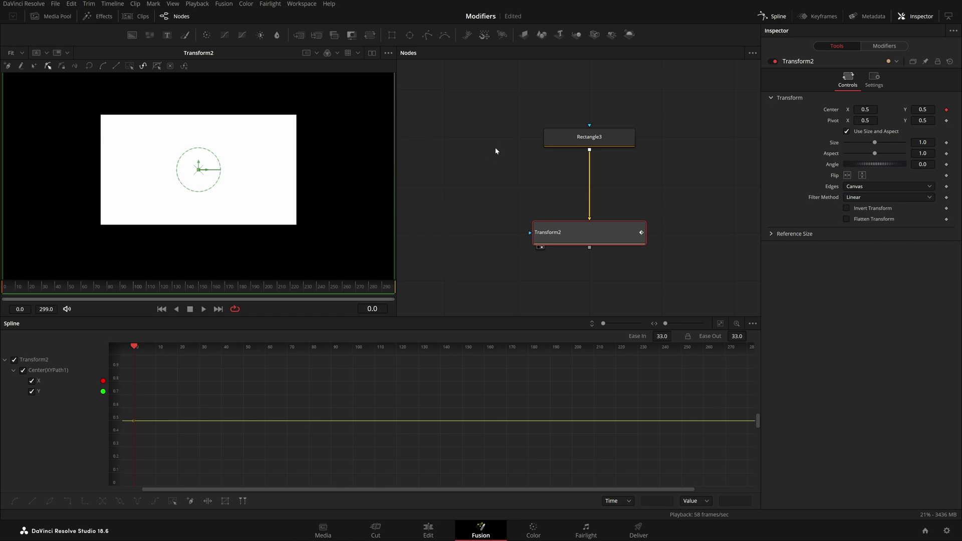
Step: Add a Text 3D node above Rectangle3 and display it in the viewer
drag(495, 150, 461, 201)
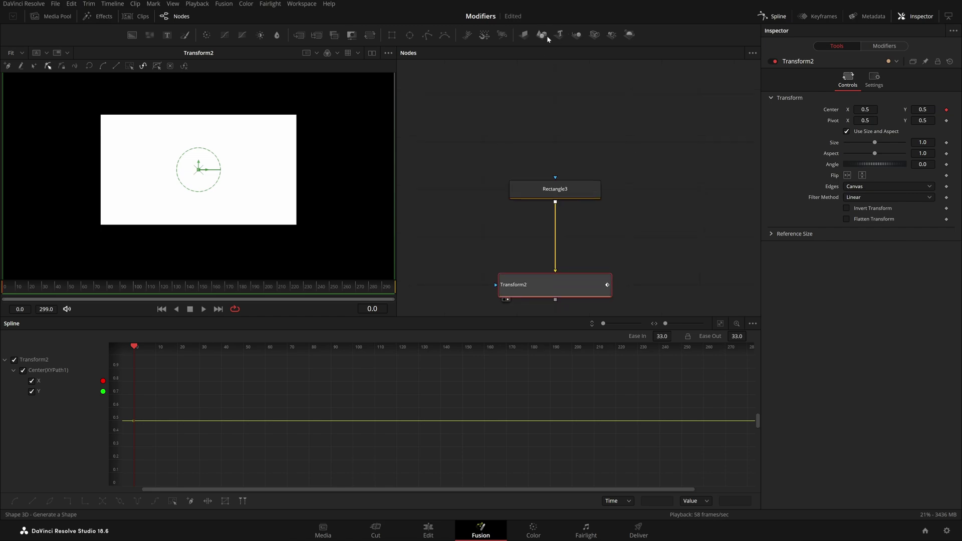
drag(559, 34, 482, 94)
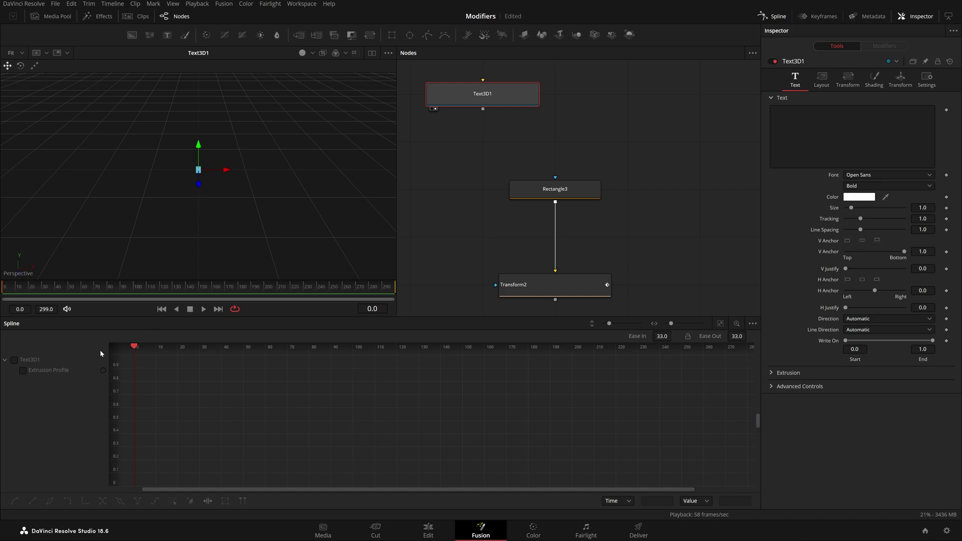
Step: Try a Z value of 0.124 in Transform2's XY Path modifier, and add and remove a Z keyframe
click(546, 277)
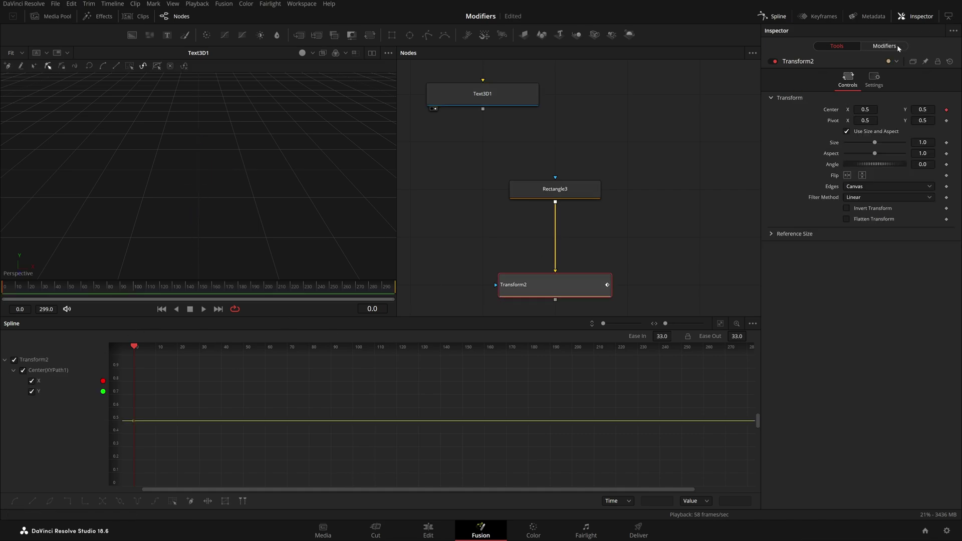
click(898, 47)
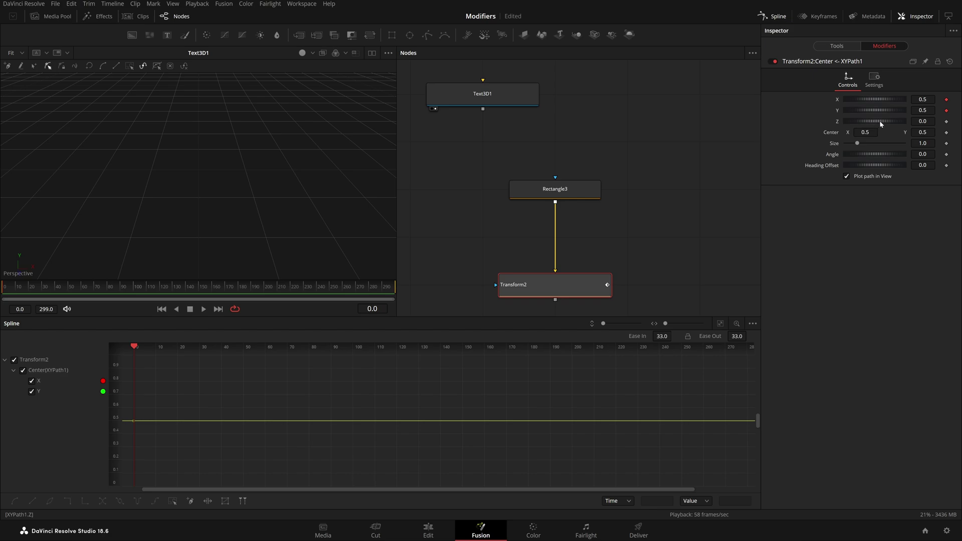
drag(884, 121, 881, 117)
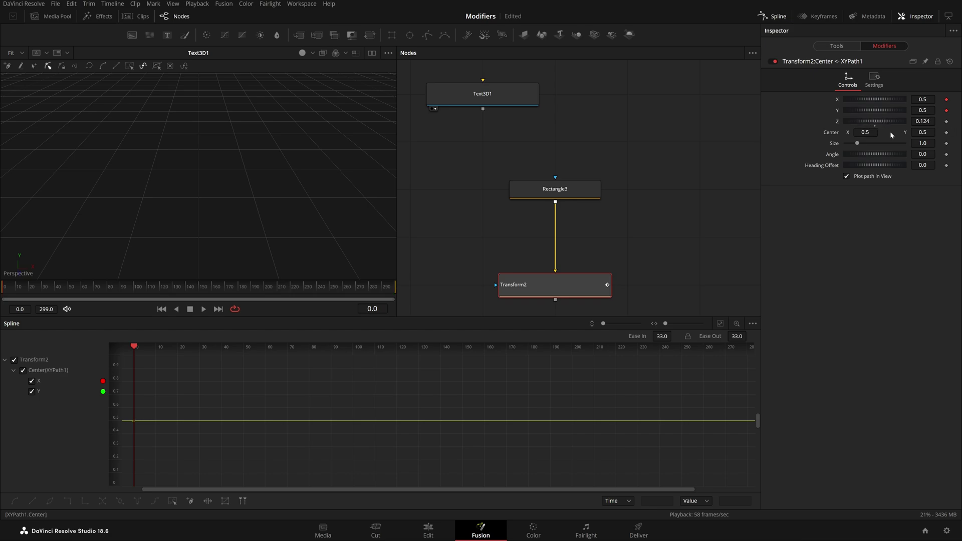
click(946, 122)
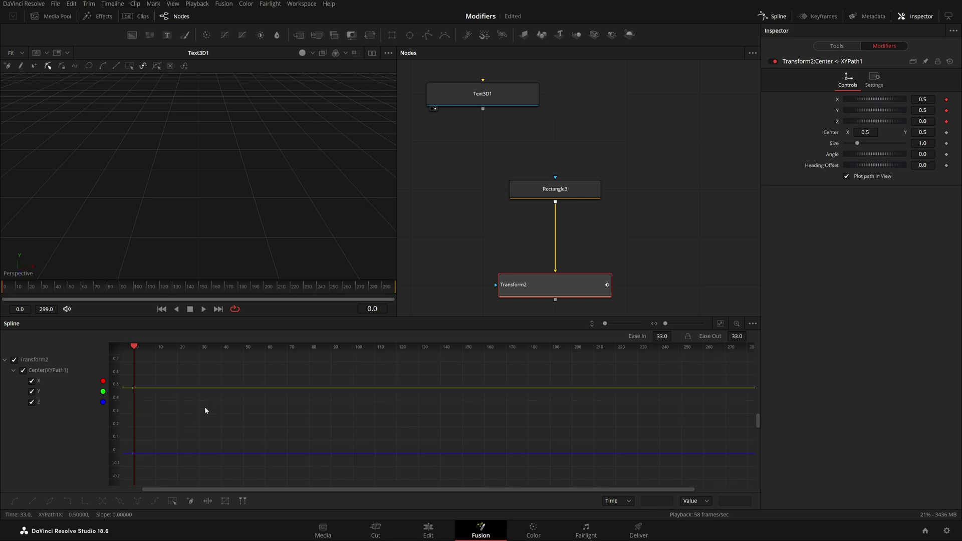
click(946, 122)
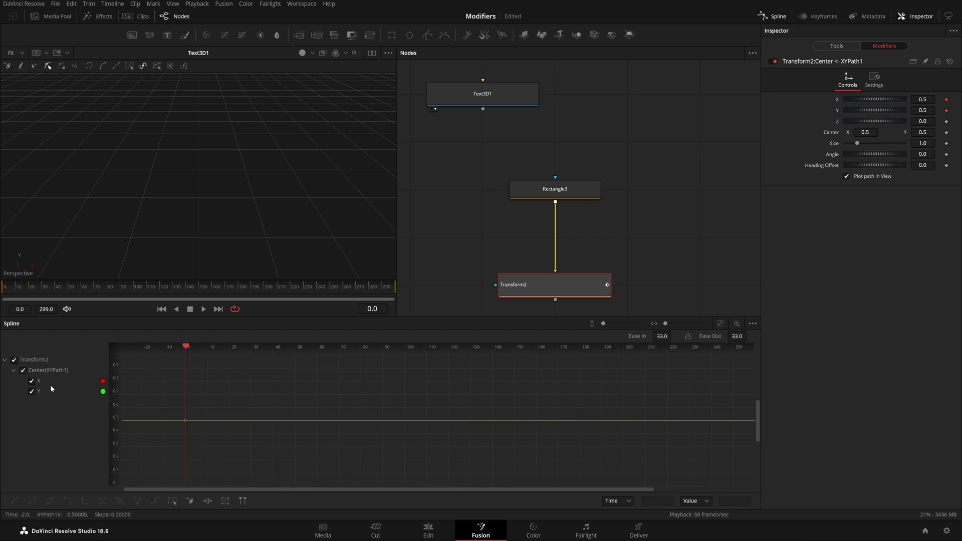
Step: Delete the Text 3D node and show Transform2 in the viewer again
click(496, 94)
key(Delete)
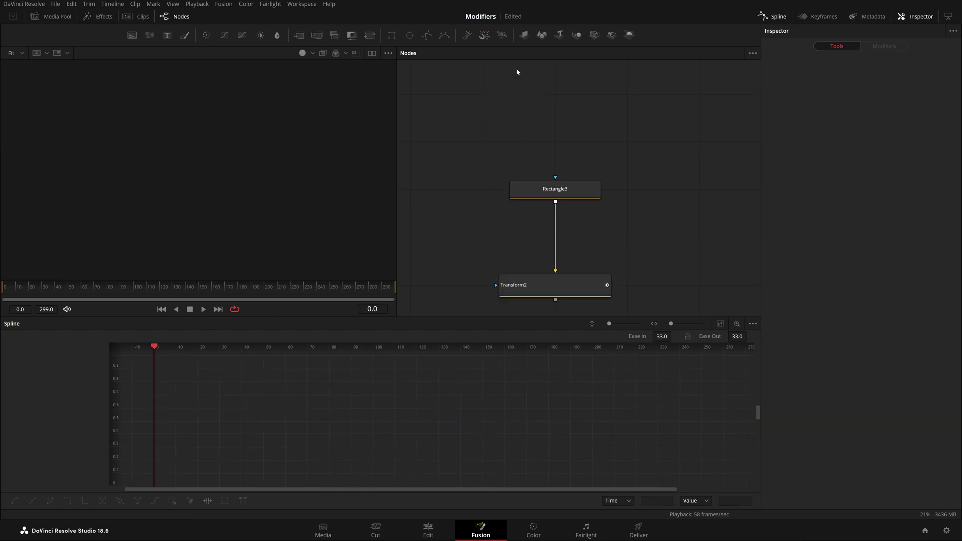
scroll(613, 158, down, 2)
drag(565, 238, 331, 216)
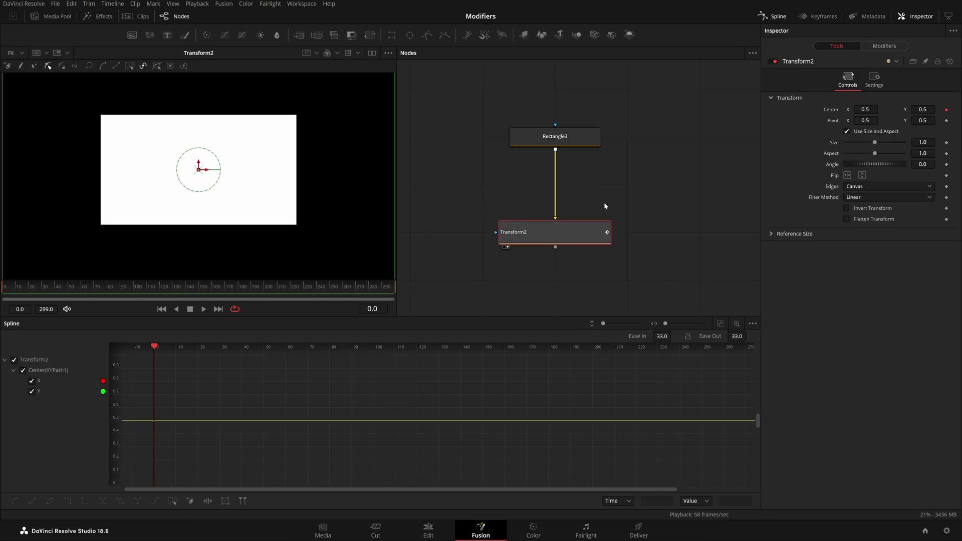
Step: With Transform2 selected, scrub through the timeline to examine its motion, ending at frame 0
click(621, 200)
click(570, 234)
drag(58, 292, 93, 296)
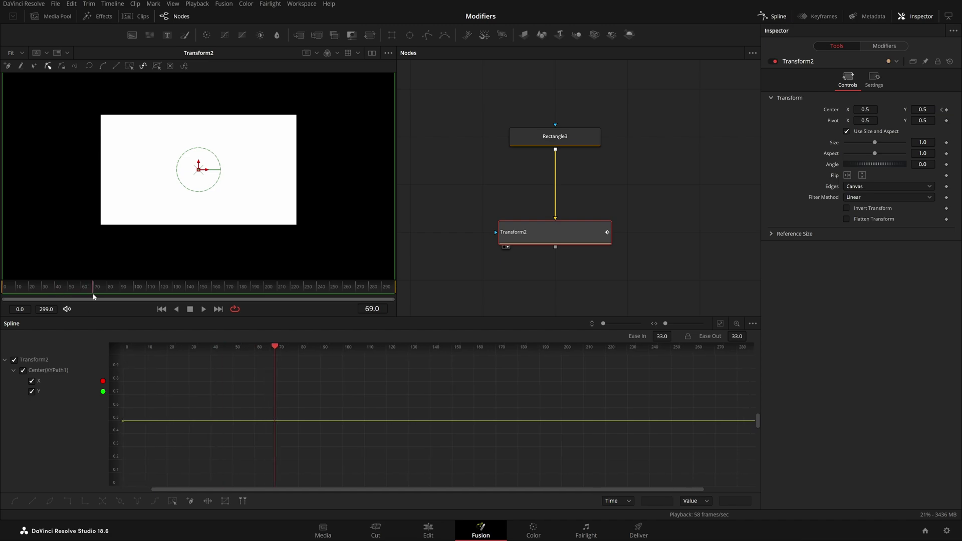
drag(165, 295, 2, 310)
Step: Shrink Rectangle3 to a square about 0.108 wide and 0.193 high in the viewer
click(555, 136)
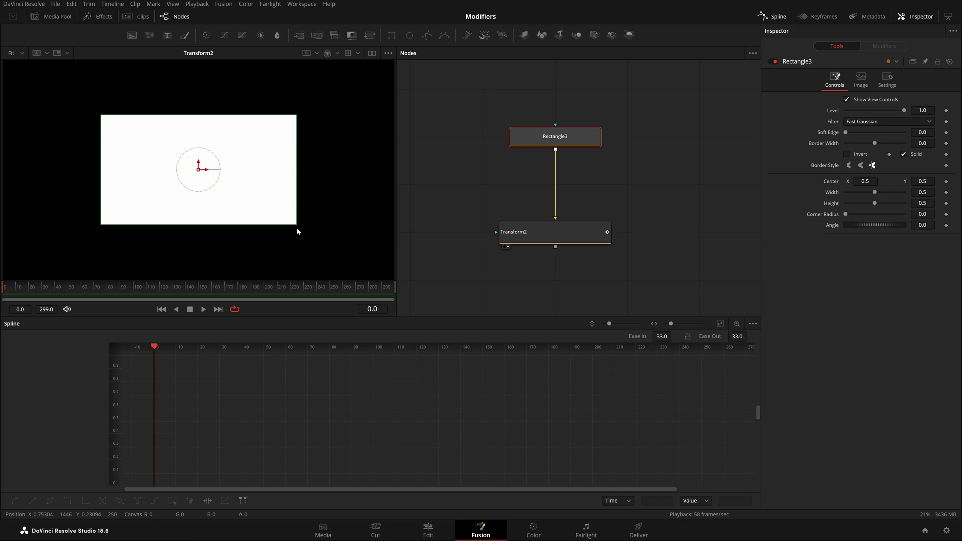
drag(296, 228, 220, 194)
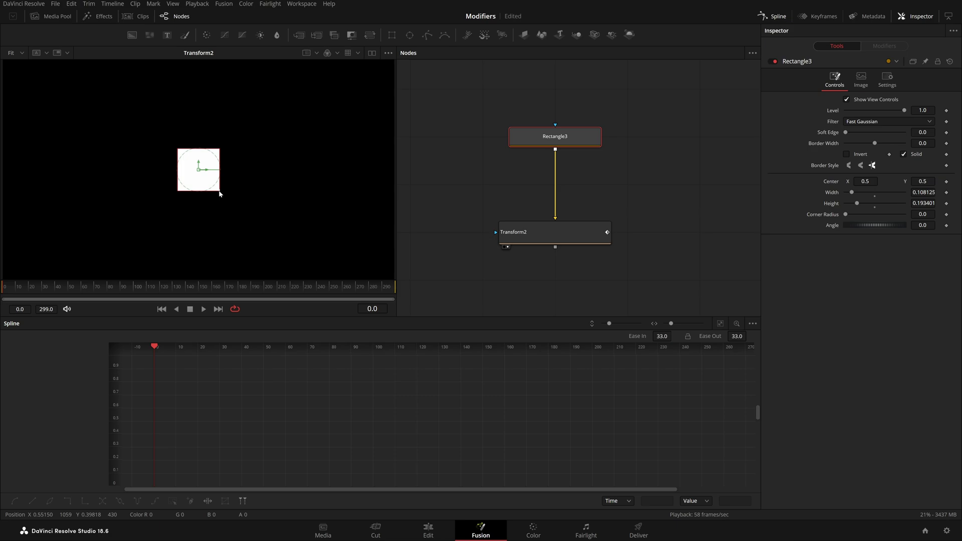
Step: Animate the XY Path's X from about -0.1 at frame 0 to 1.066 at frame 299, and fit the curves in the graph
click(551, 241)
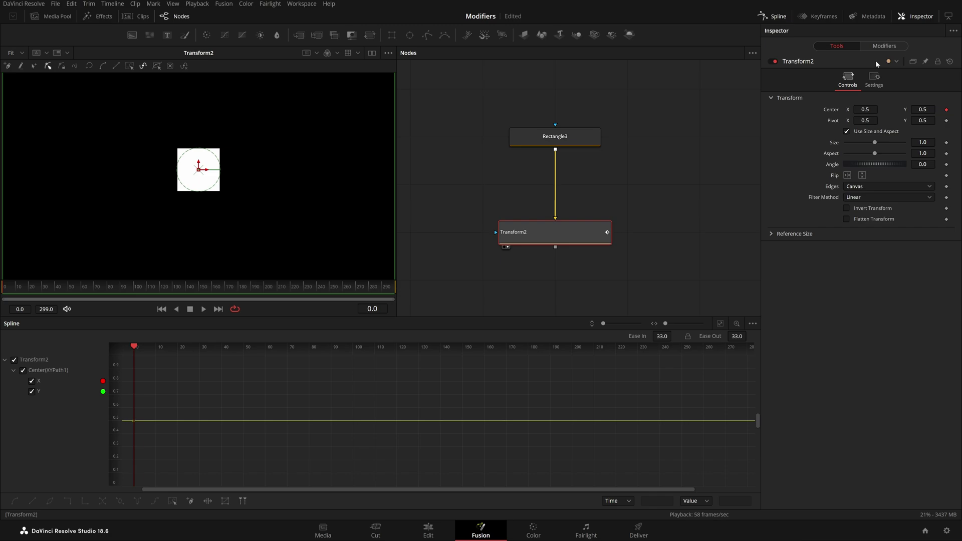
click(897, 49)
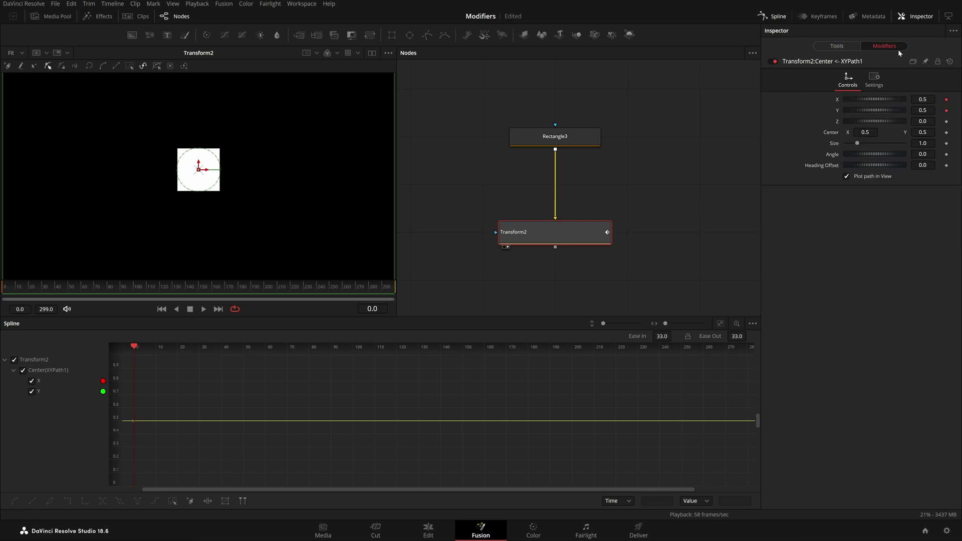
drag(874, 99, 955, 99)
key(ctrl+Right)
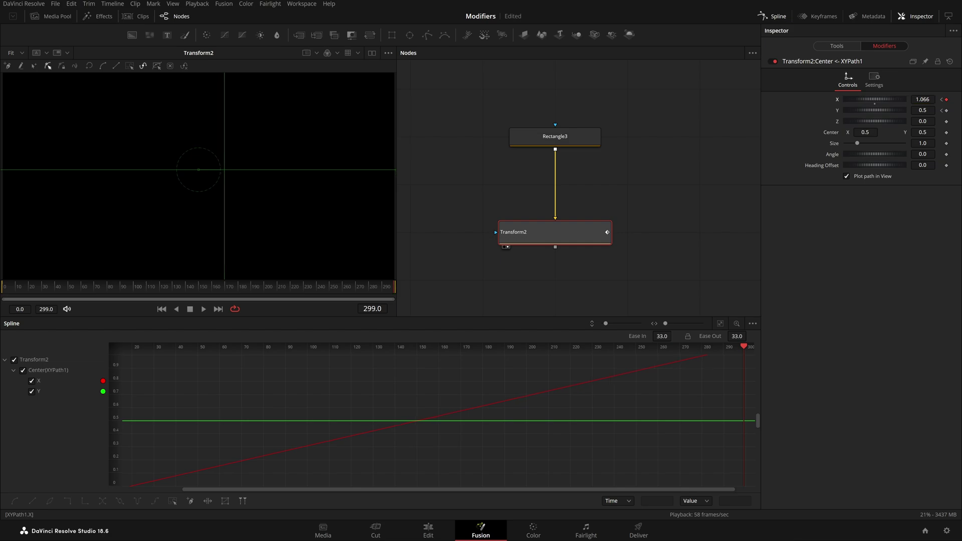
key(ctrl+f)
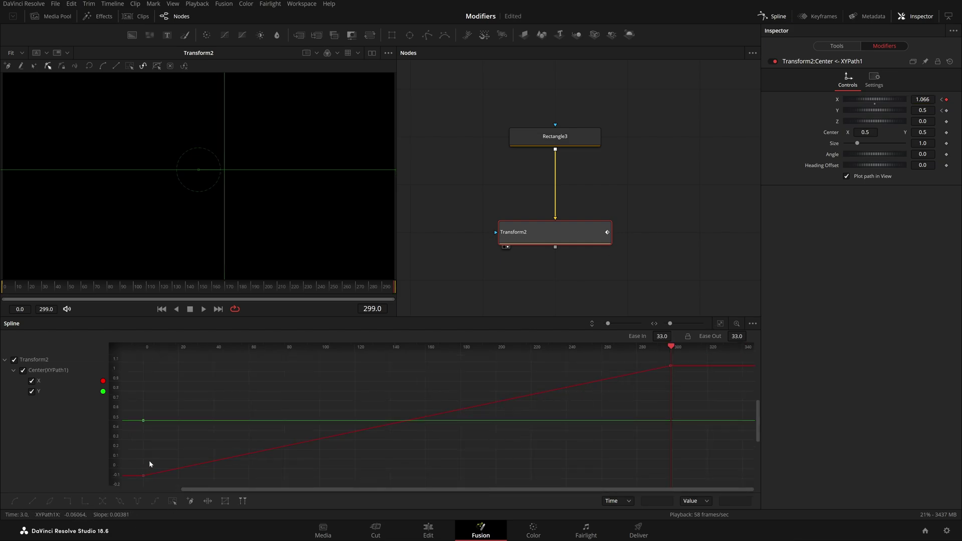
Step: Try adding a point on the X curve near frame 200
click(319, 439)
drag(714, 377, 707, 382)
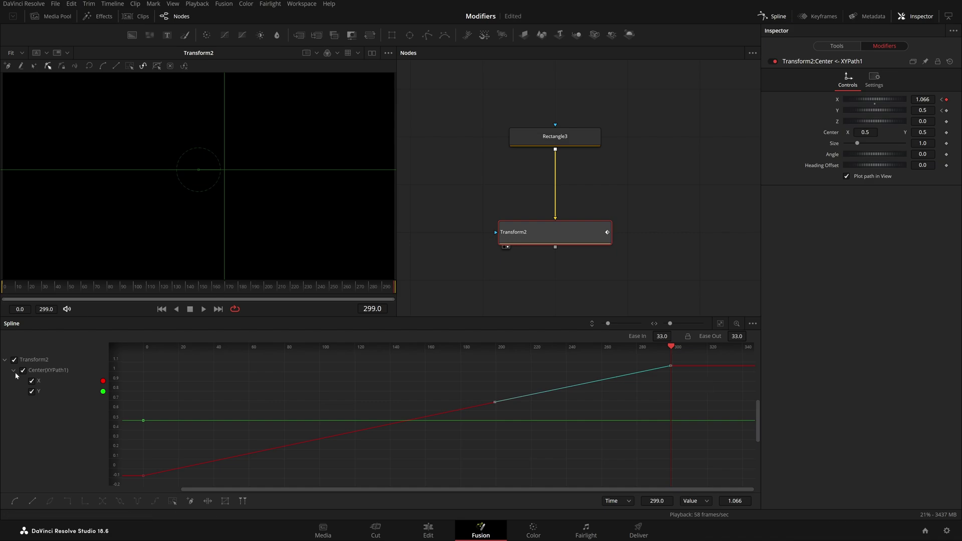
Step: Check the Spline editor's Show Only Selected Tool option, and refit the curves with Transform2 selected
click(752, 324)
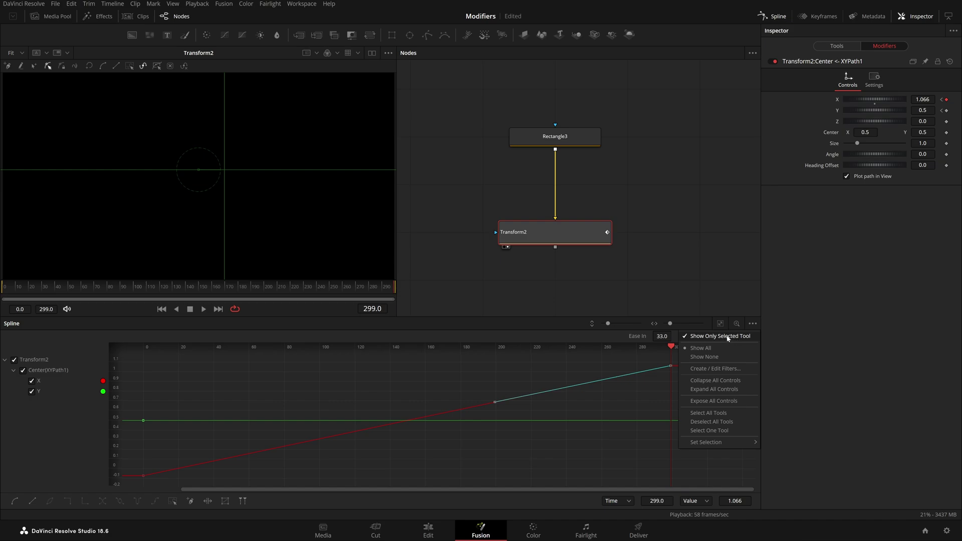
click(574, 366)
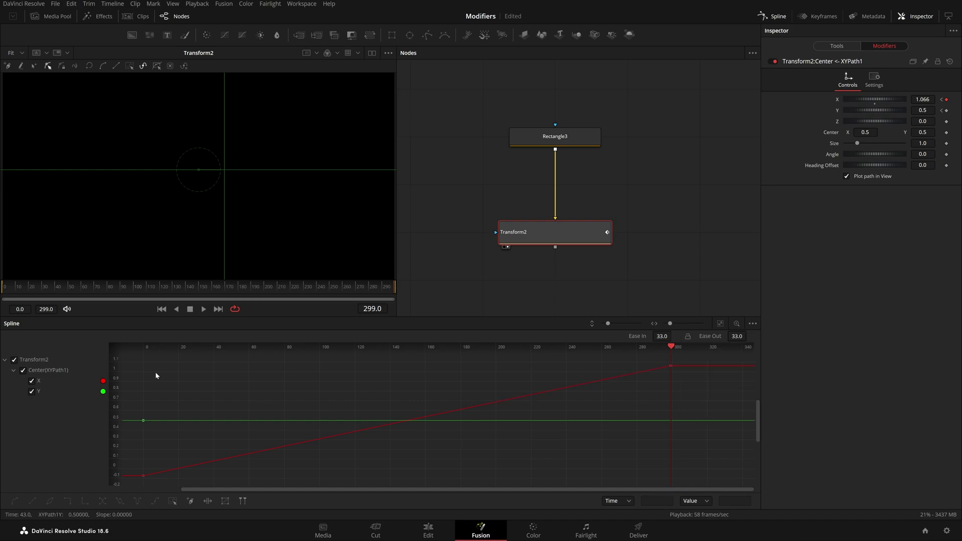
click(569, 229)
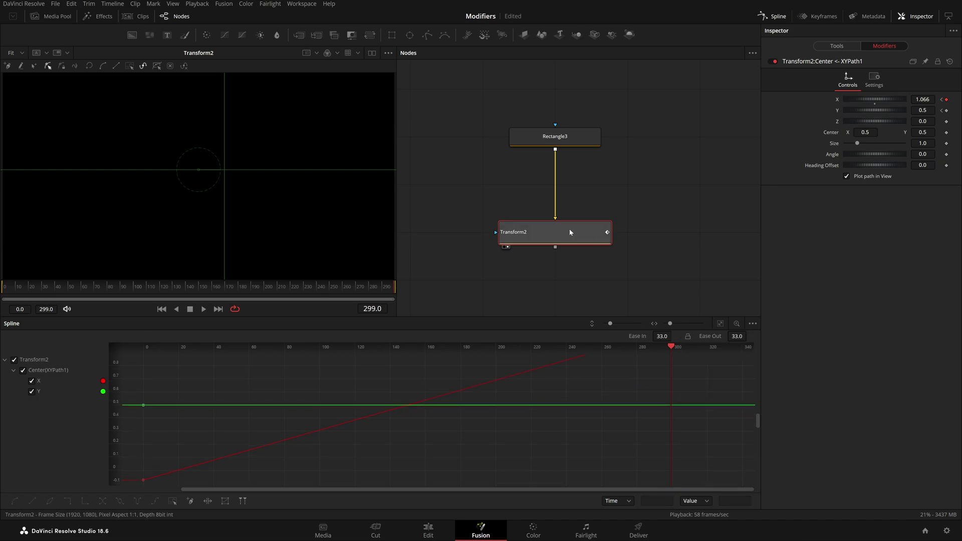
click(592, 227)
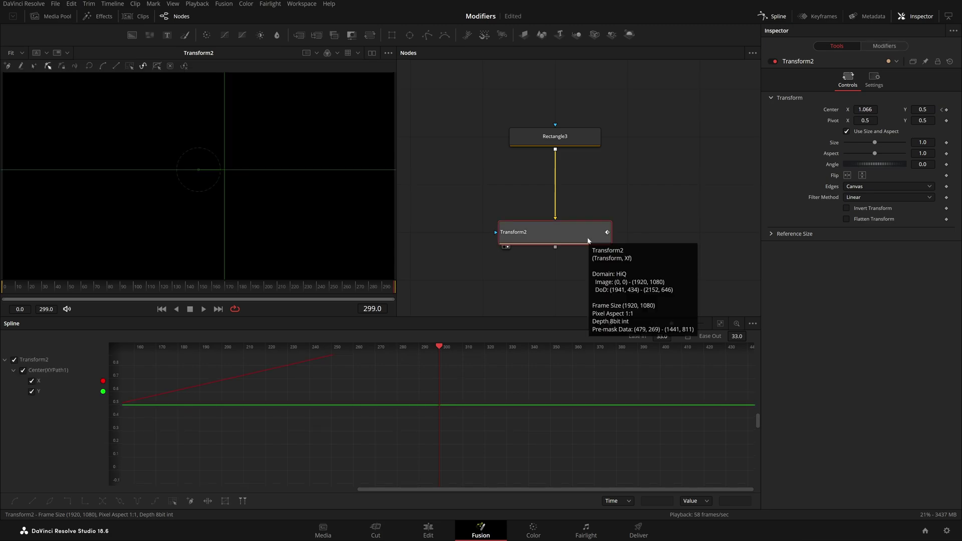
click(720, 324)
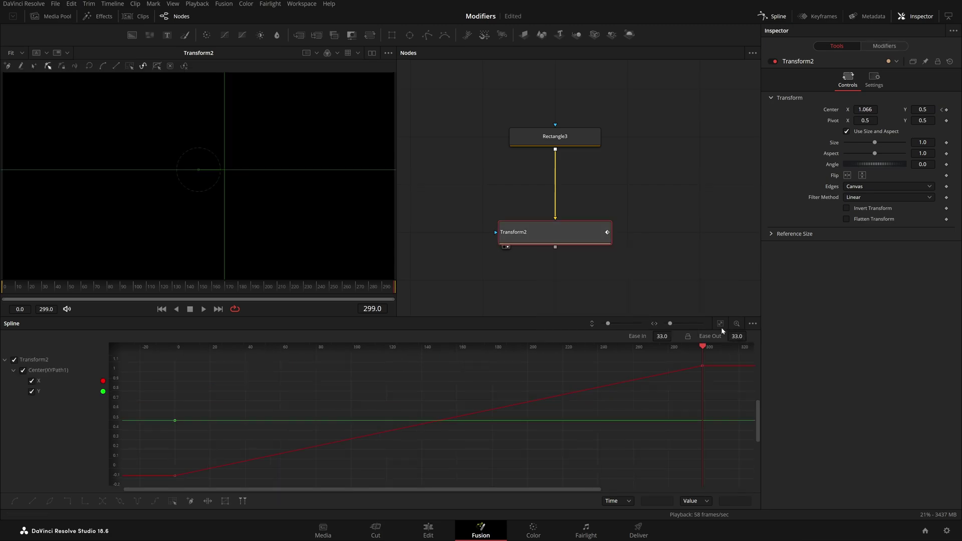
Step: Leave only the X curve of Transform2's XY Path active in the Spline editor and fit it in the graph
click(32, 392)
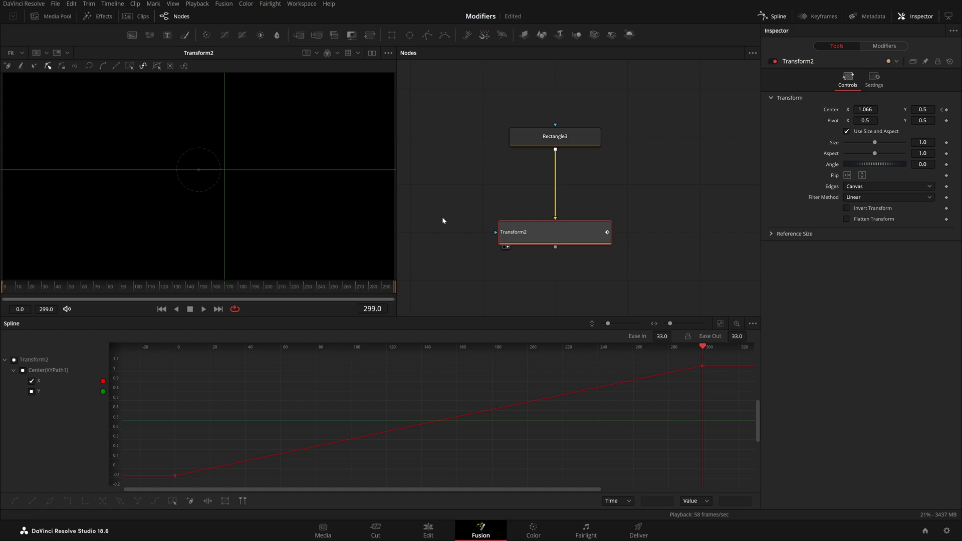
click(532, 228)
scroll(285, 220, down, 2)
key(ctrl+f)
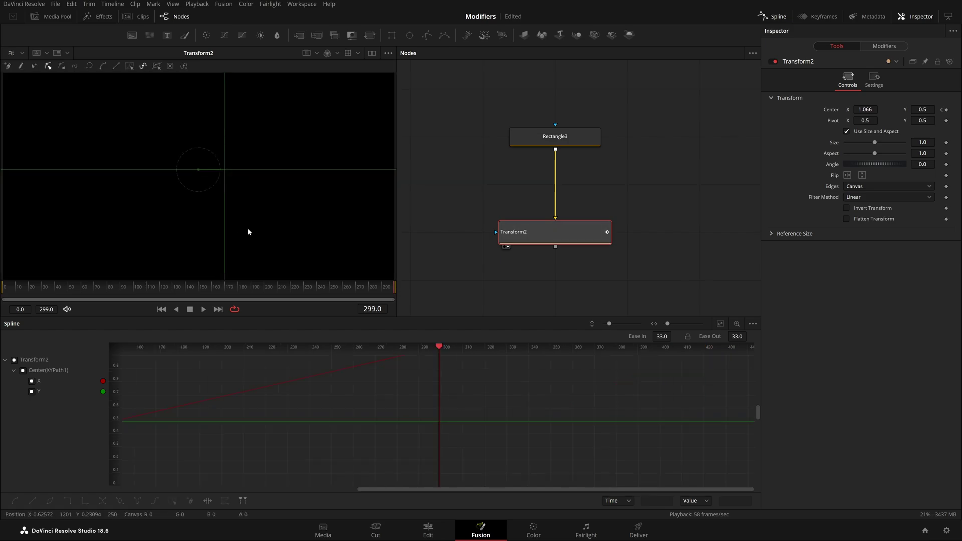
drag(192, 290, 156, 289)
click(32, 381)
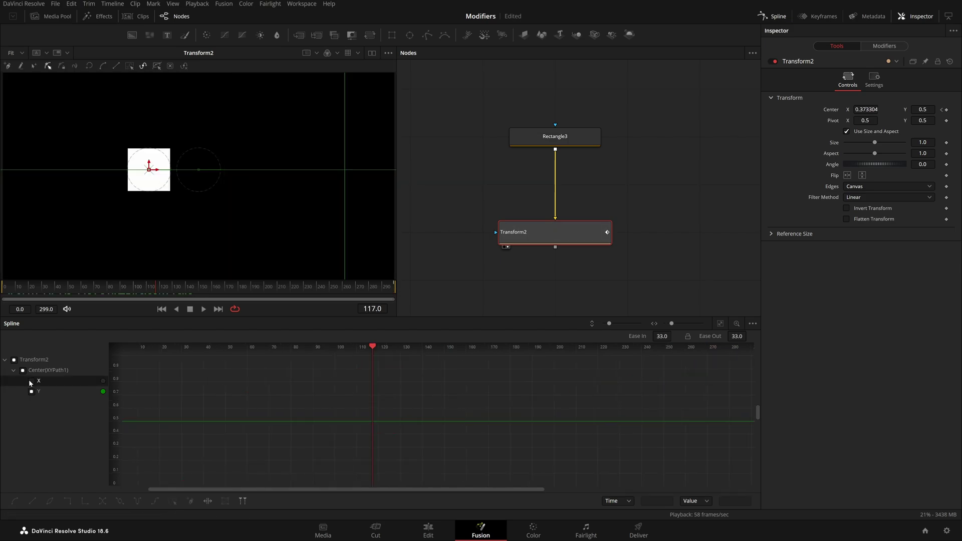
click(721, 324)
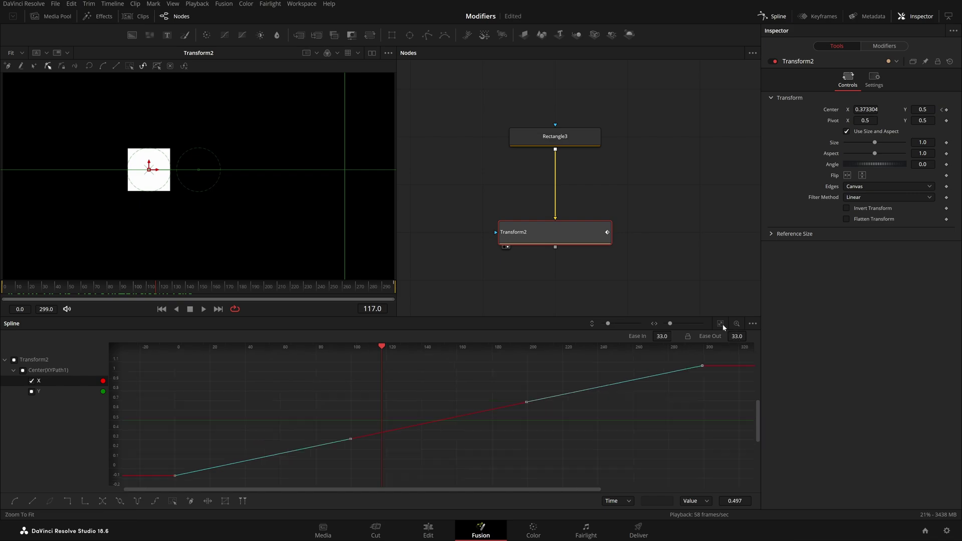
Step: Add points to the X curve to form a zigzag peaking near frames 12, 138 and 222 and dipping near frames 64, 180 and 278
click(343, 441)
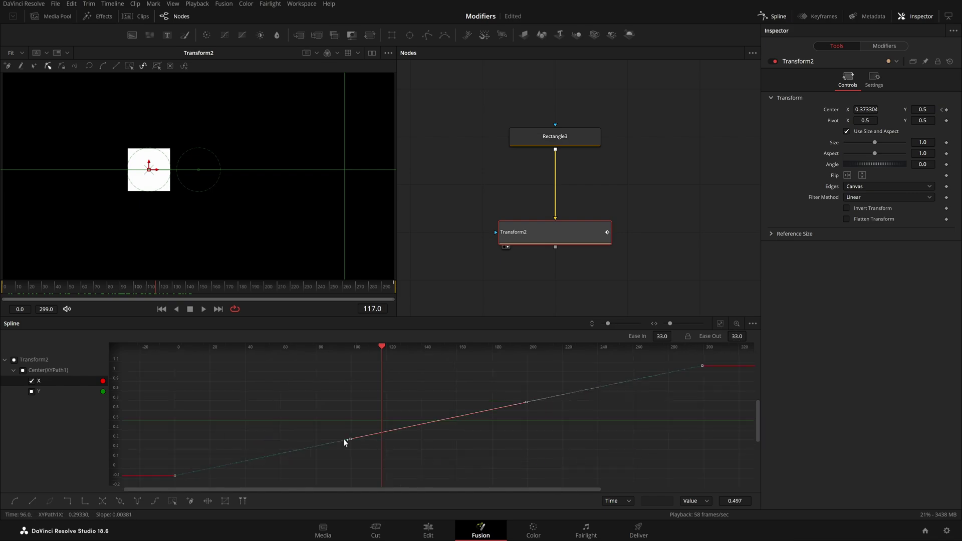
drag(343, 441, 196, 403)
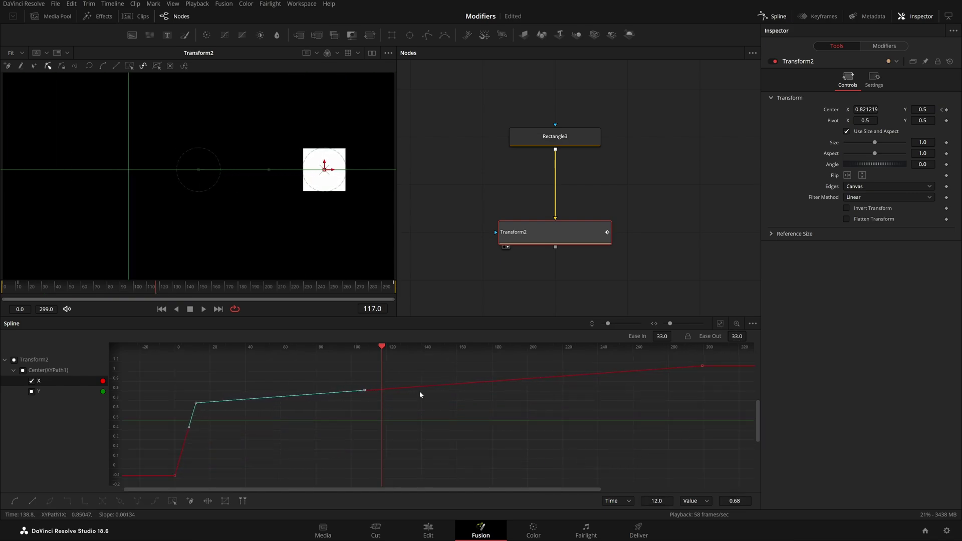
drag(386, 386, 667, 452)
drag(422, 426, 421, 366)
drag(299, 385, 288, 472)
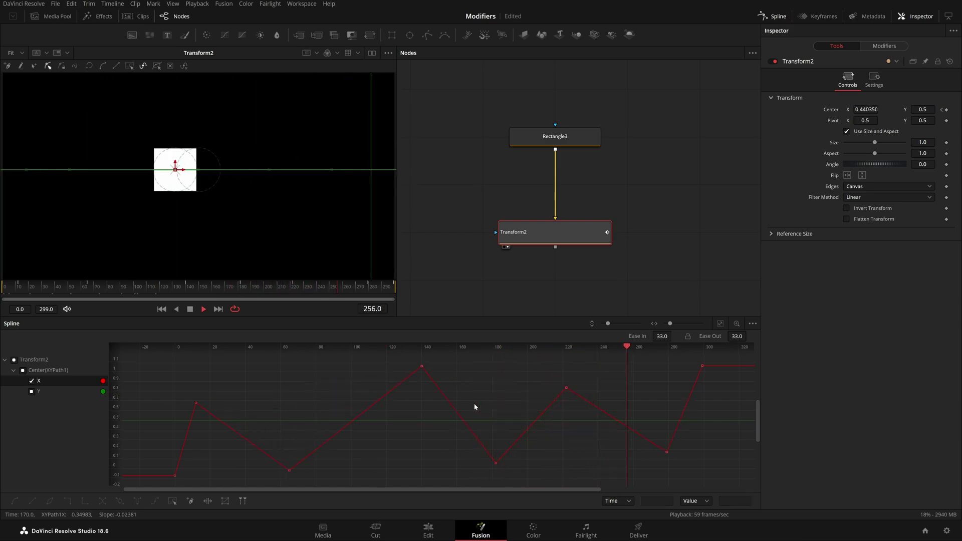
Step: Smooth the X curve's points and shift its first peak to about frame 30 and its third peak to about frame 228
key(shift+s)
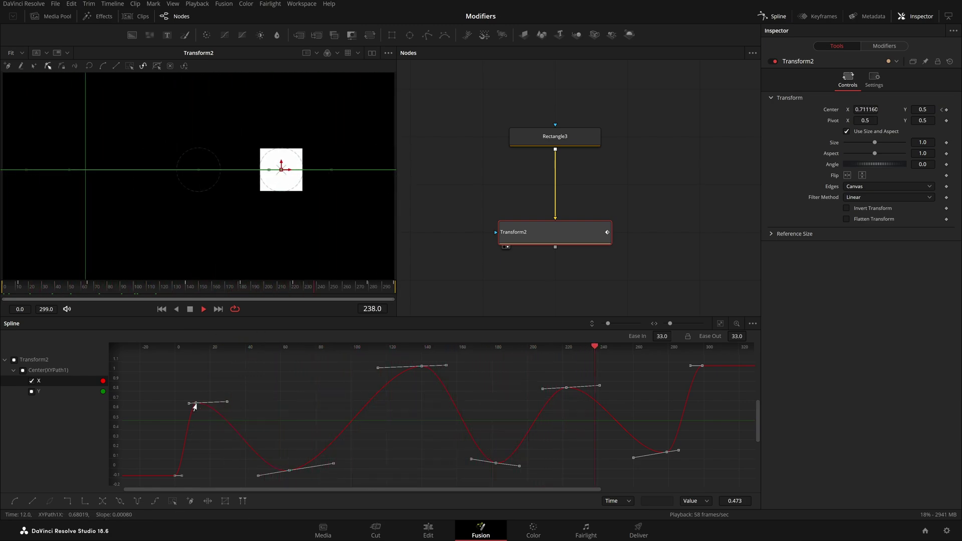
drag(194, 404, 228, 402)
key(ctrl+z)
click(566, 388)
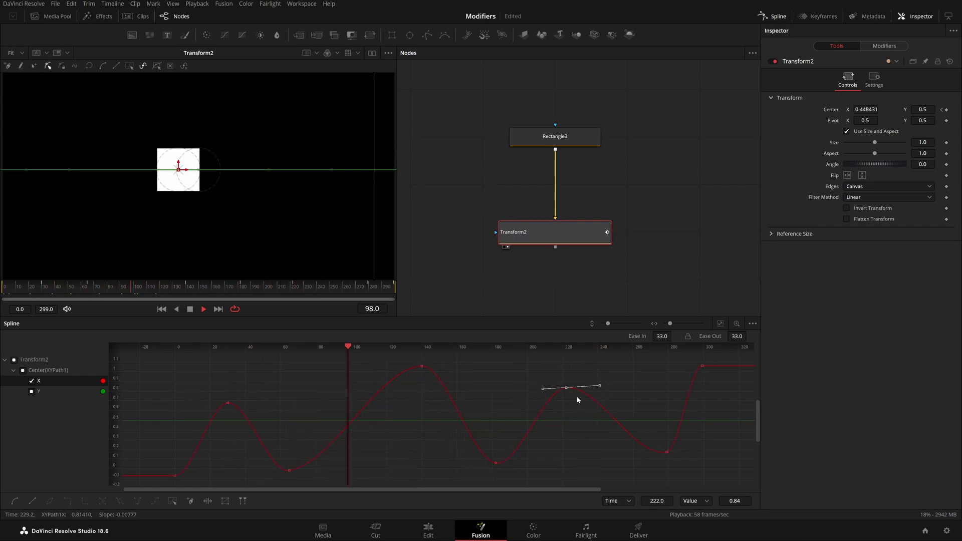
drag(566, 388, 578, 387)
Step: Reselect Transform2, activate both its X and Y curves, and fit them in the graph
click(686, 231)
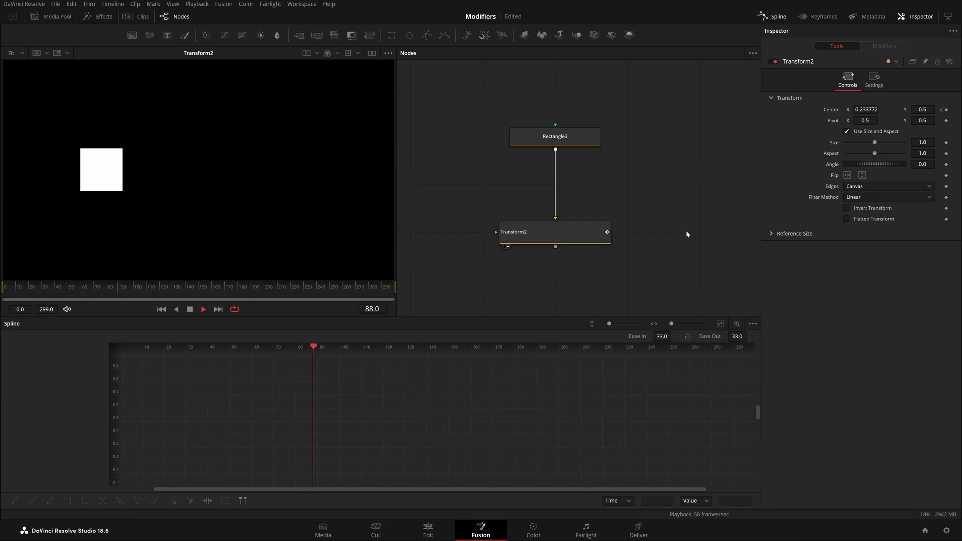
click(586, 243)
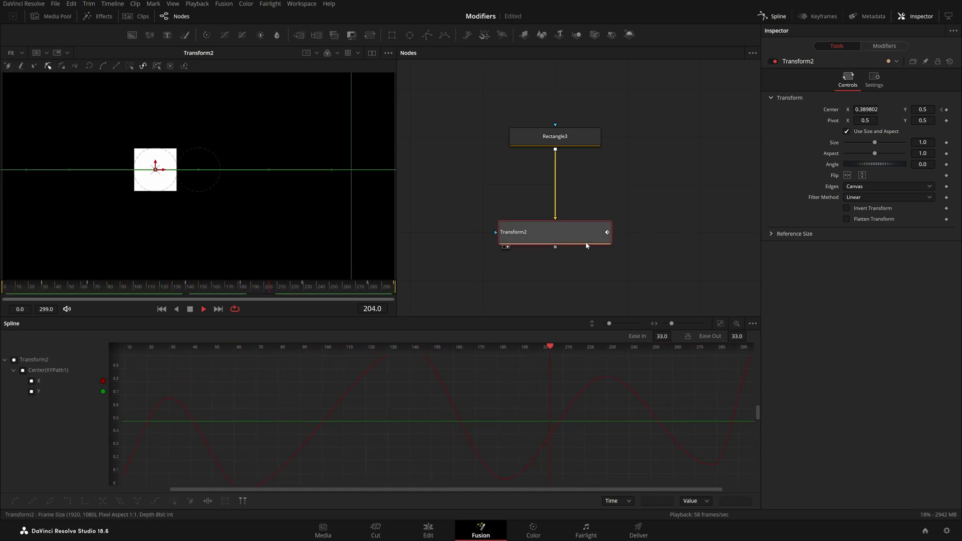
click(719, 324)
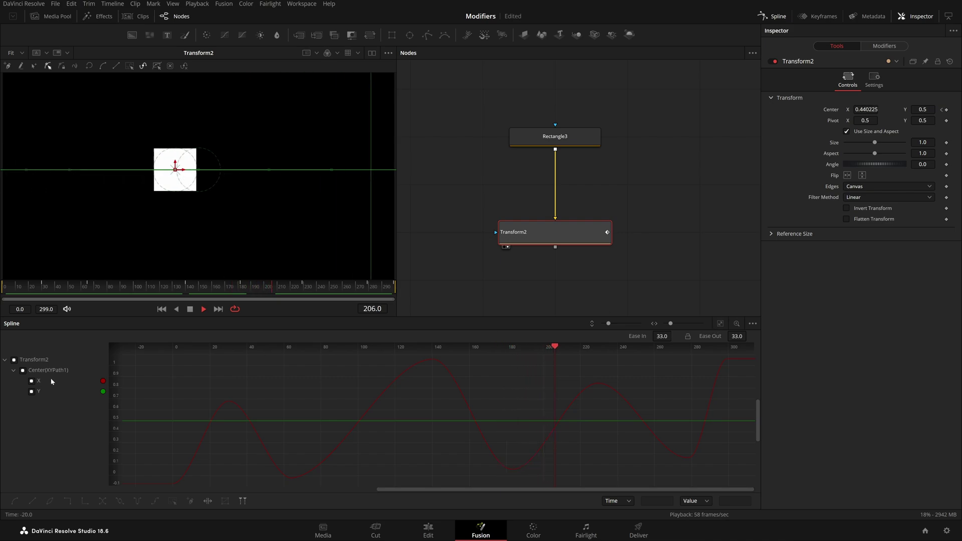
click(14, 360)
click(14, 360)
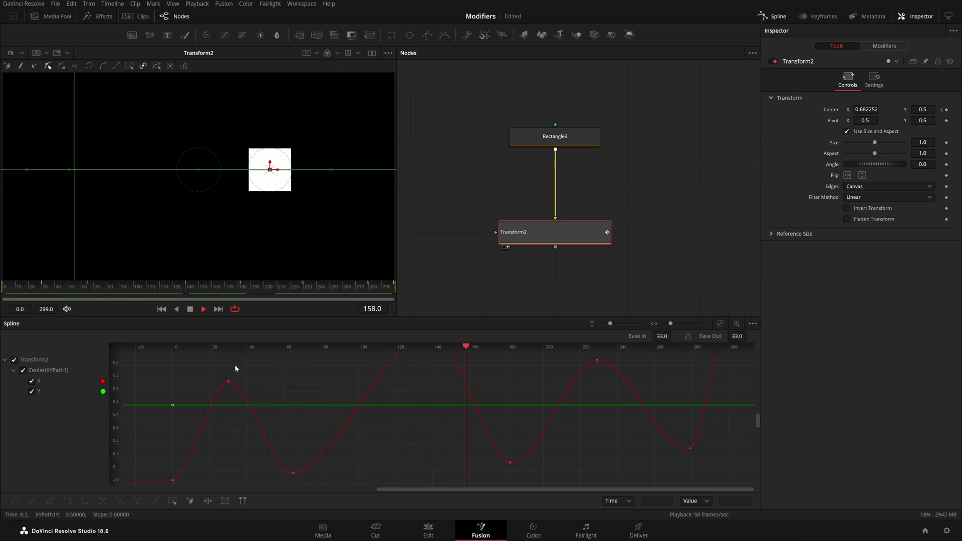
click(720, 323)
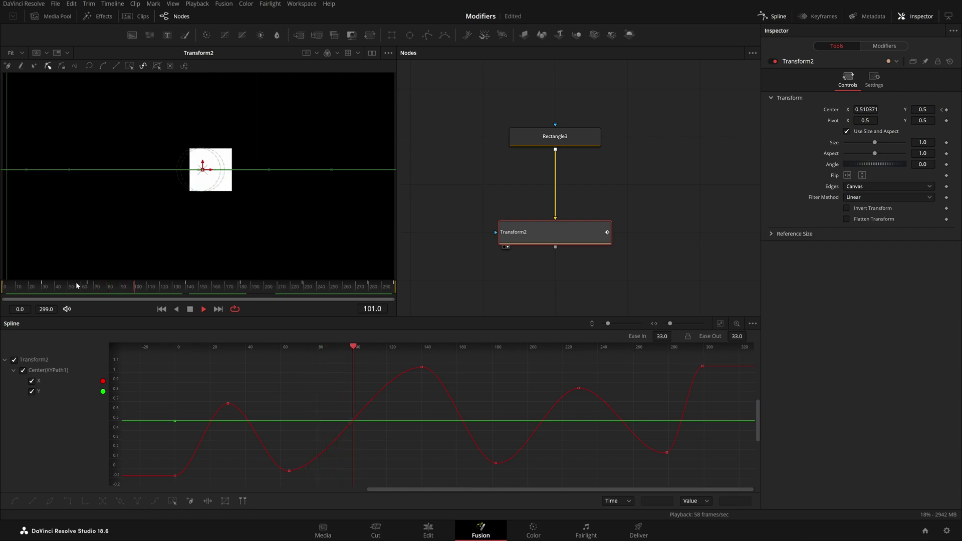
Step: Animate the XY Path's Y from -0.074 at frame 0 to 1.065 at frame 299
drag(80, 285, 3, 285)
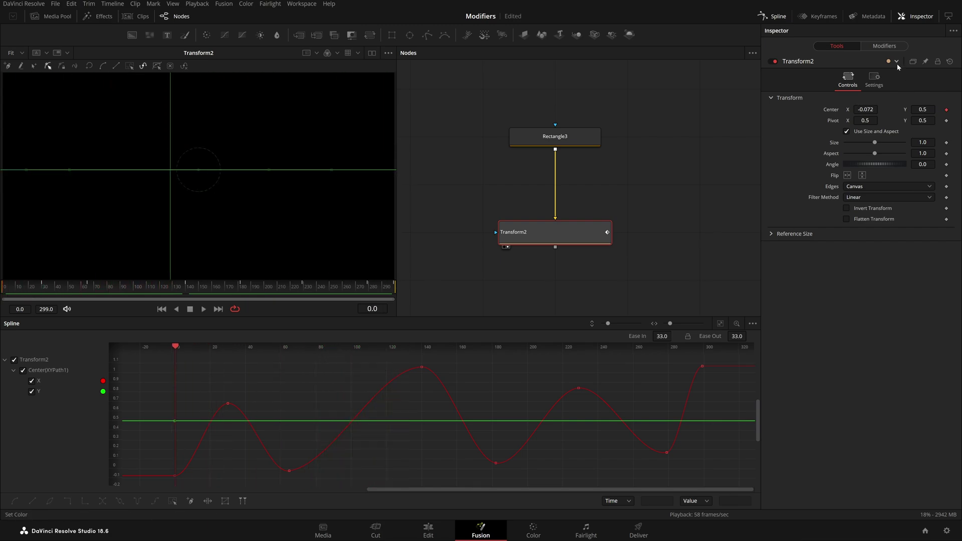
click(884, 45)
drag(921, 110, 950, 110)
key(End)
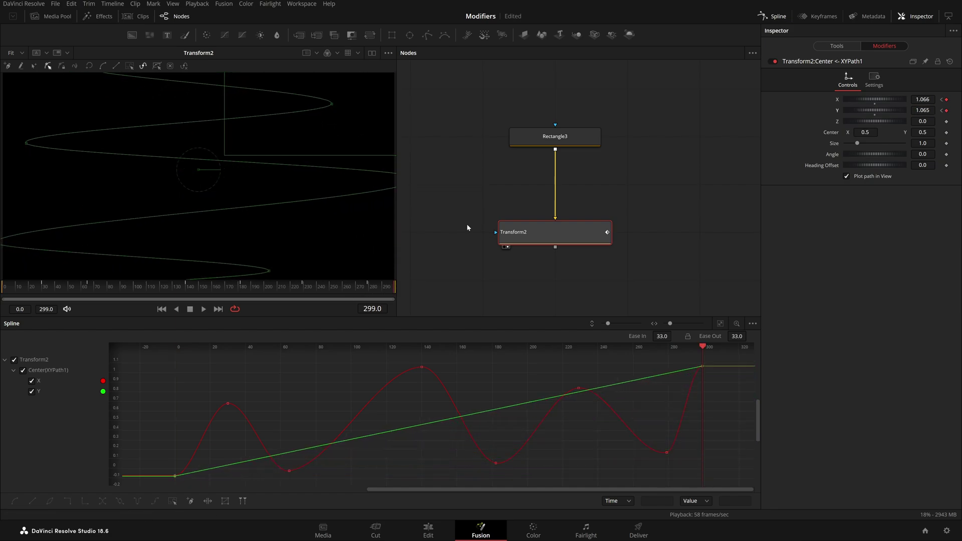
Step: Play the animation from near the start with the whole motion path visible around the canvas
scroll(330, 235, down, 3)
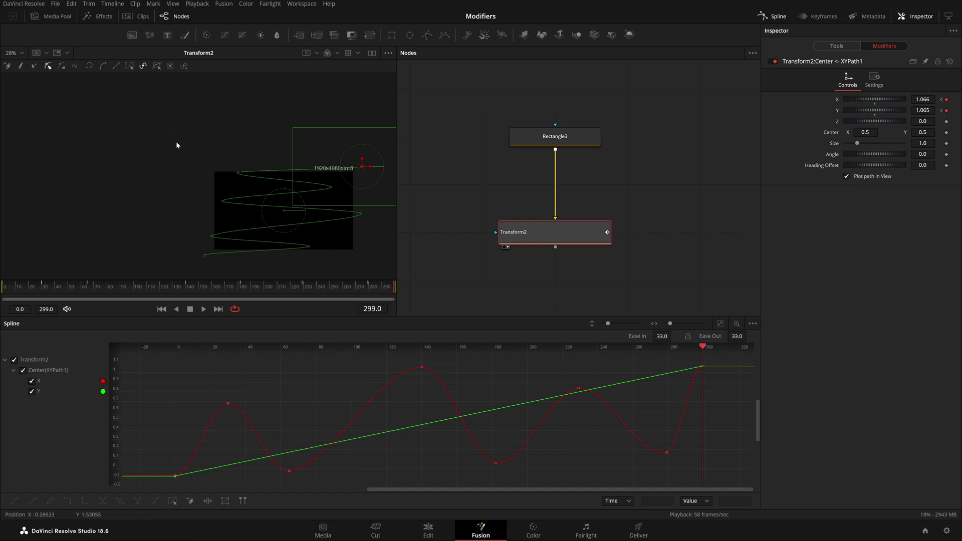
drag(176, 141, 362, 256)
drag(311, 288, 138, 318)
key(space)
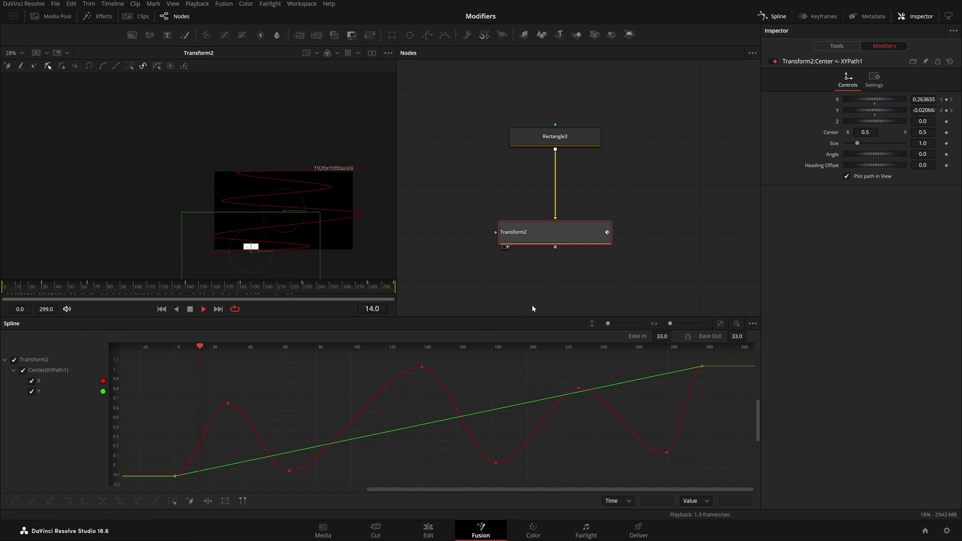
Step: Isolate the Y curve in the Spline editor, flatten its two keyframes to ease the vertical motion, and stop playback
click(576, 231)
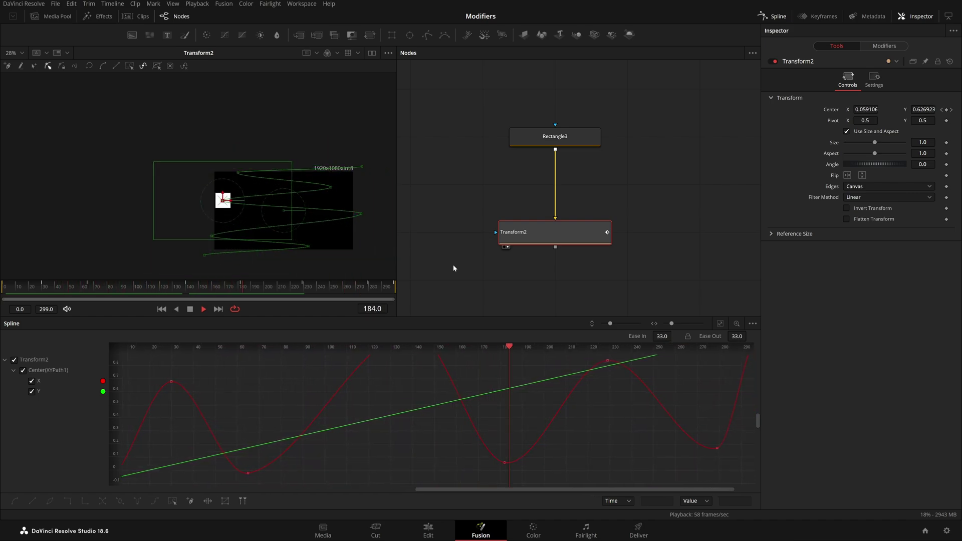
click(719, 323)
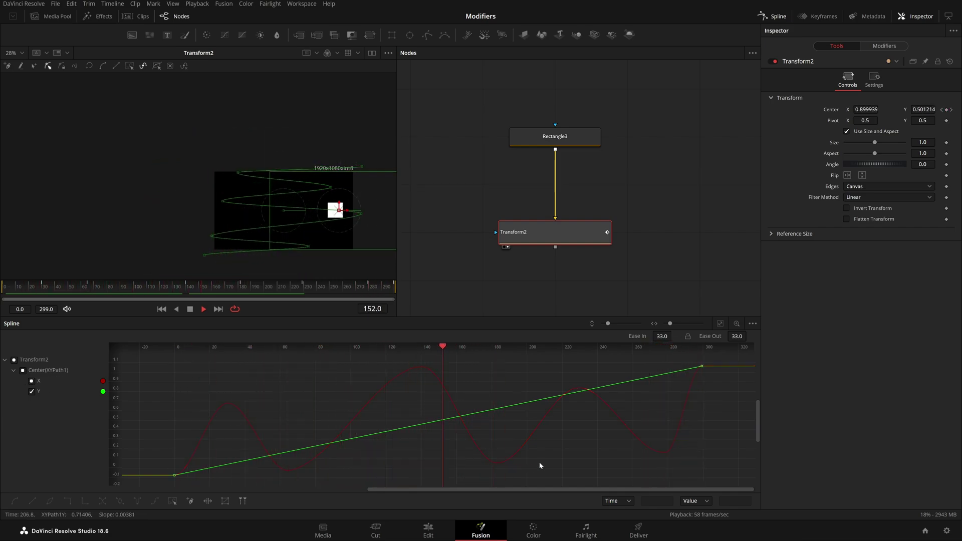
key(f)
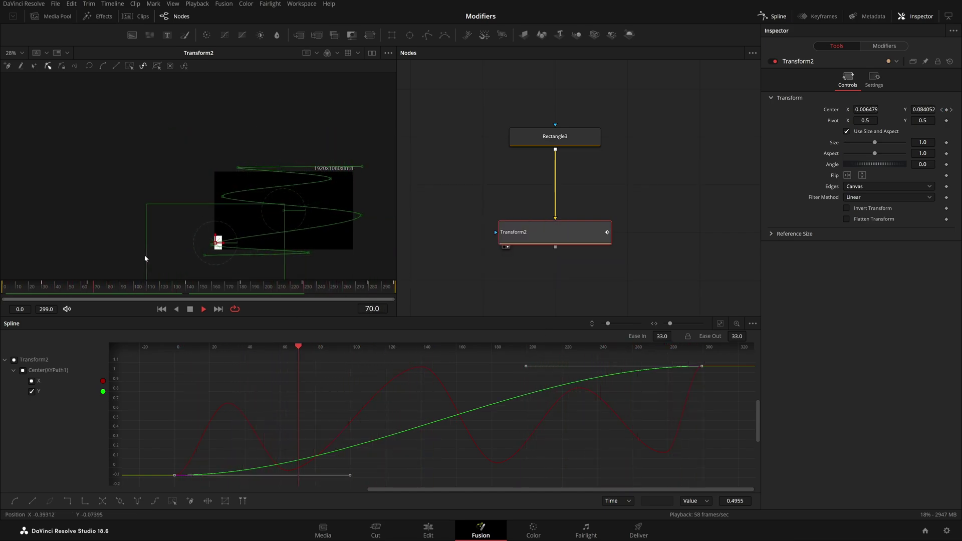
key(space)
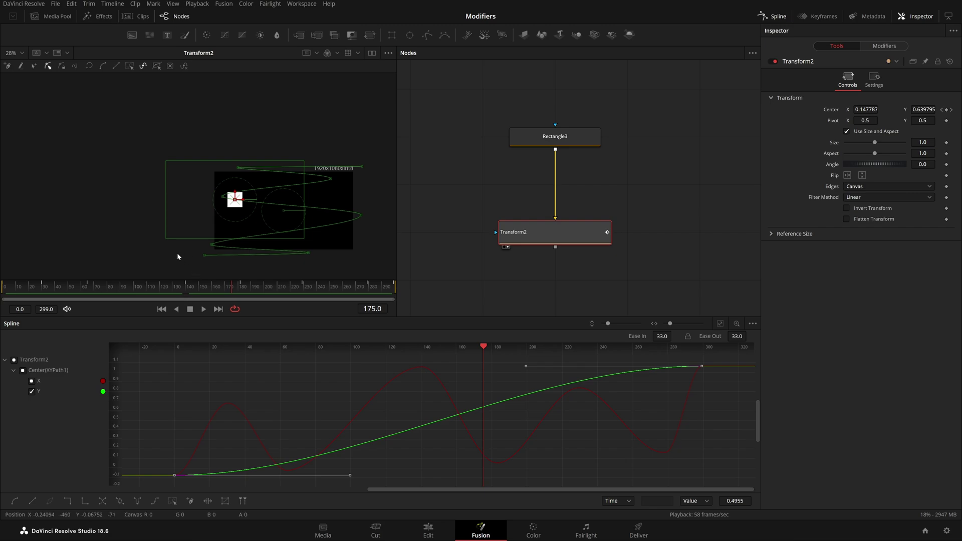
Step: Set the XY Path's Y to -0.254 at frame 0 and 1.203 at frame 299, and play the result
key(Home)
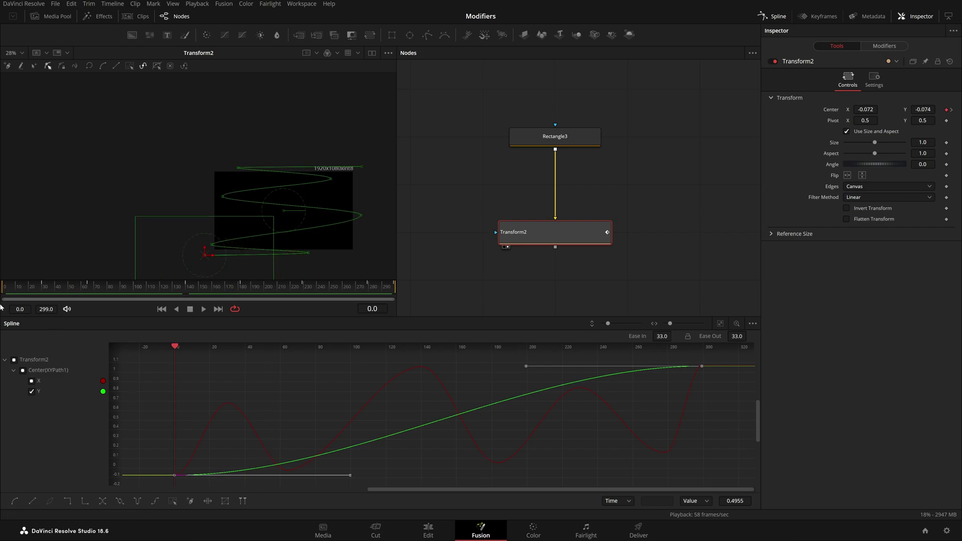
click(894, 50)
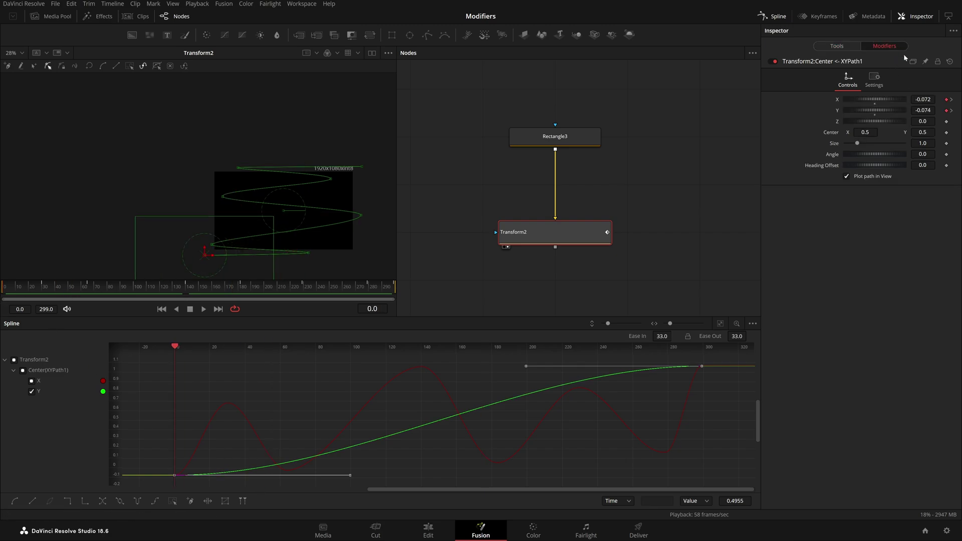
drag(921, 110, 891, 111)
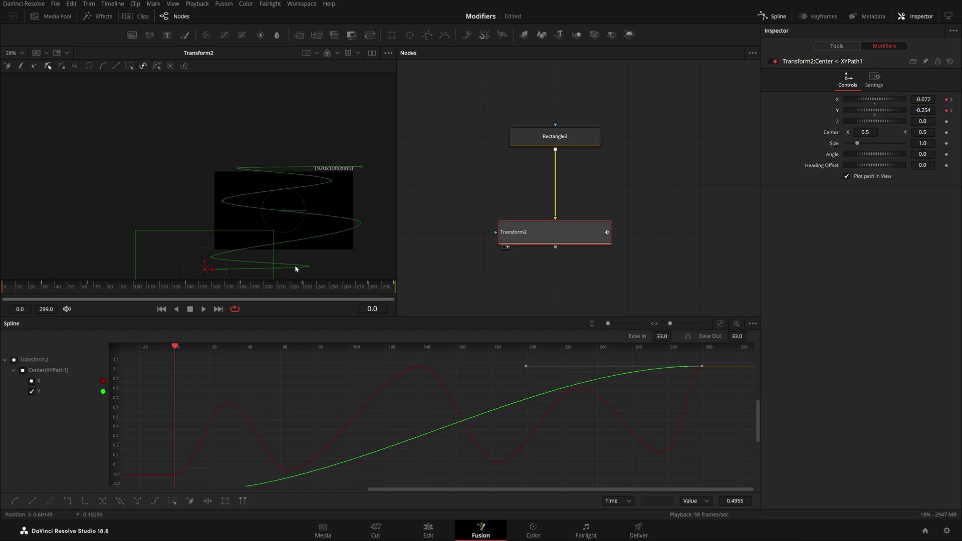
key(End)
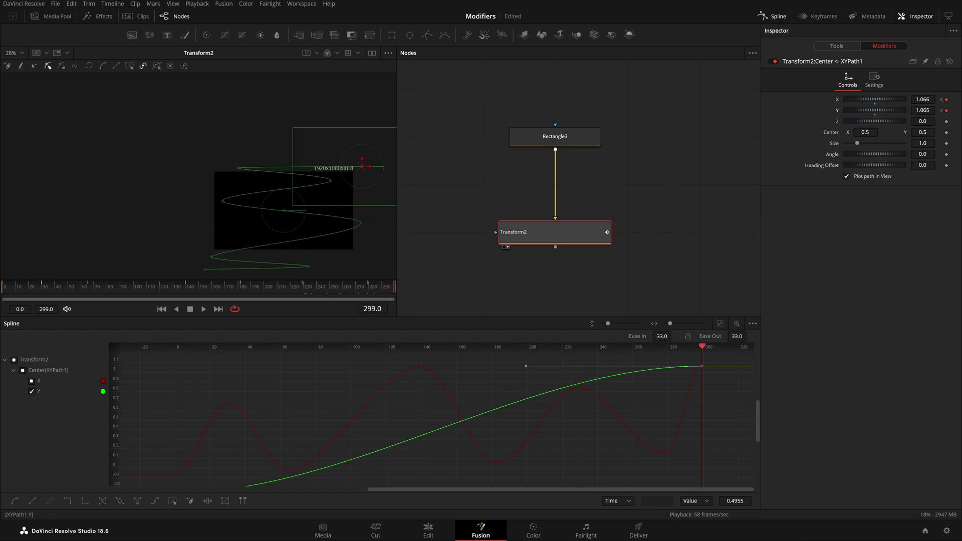
drag(921, 110, 942, 110)
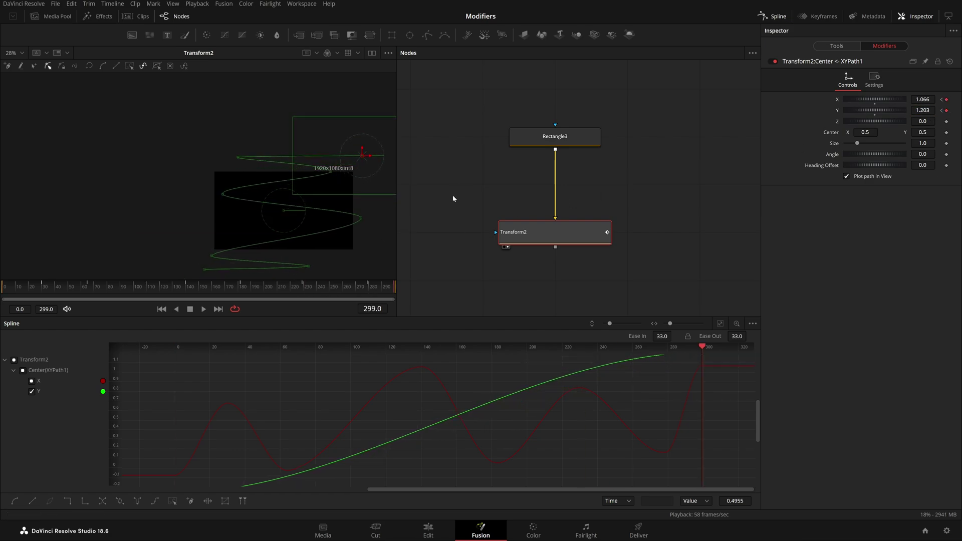
click(452, 199)
key(space)
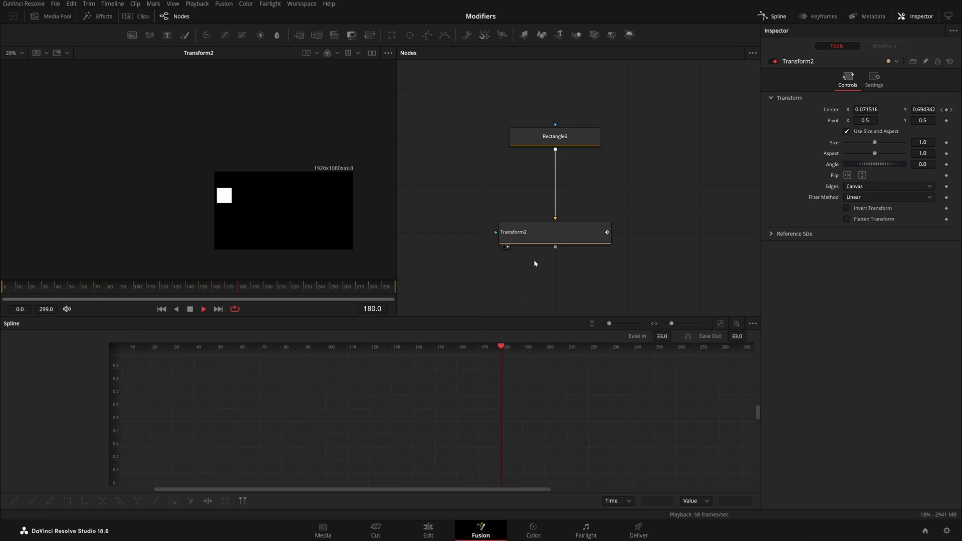
Step: Return to frame 0 with Transform2 selected, fit its curves in the graph, and keep only the X curve active
click(549, 236)
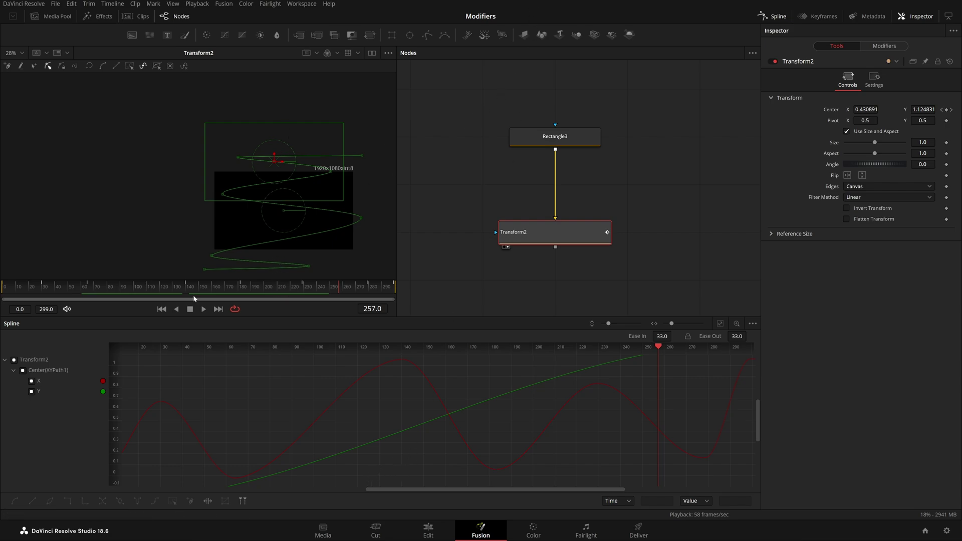
drag(193, 292, 1, 378)
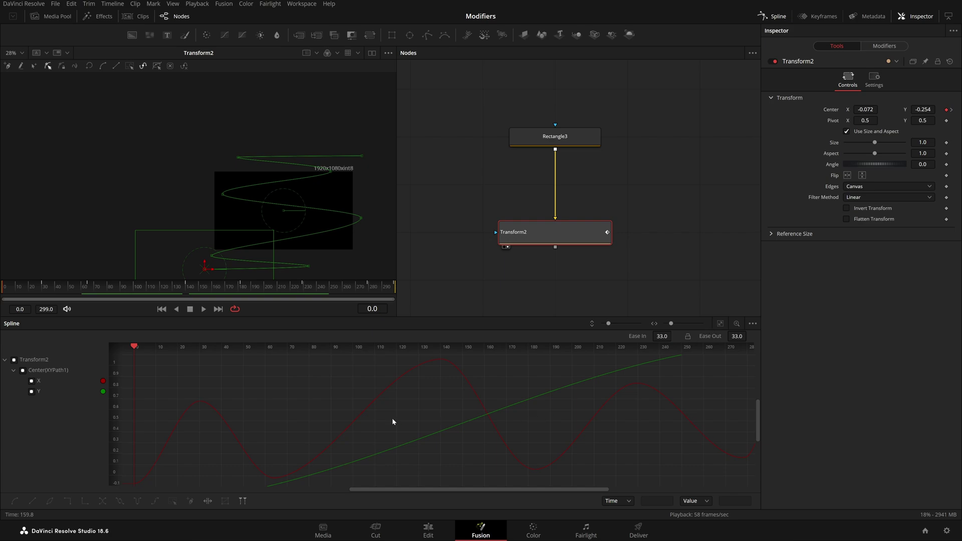
click(14, 359)
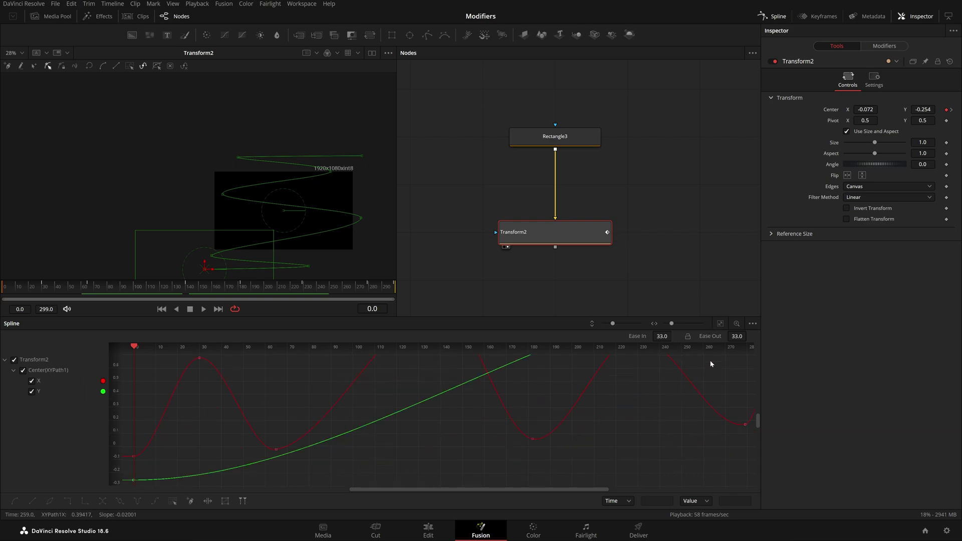
click(720, 323)
click(32, 391)
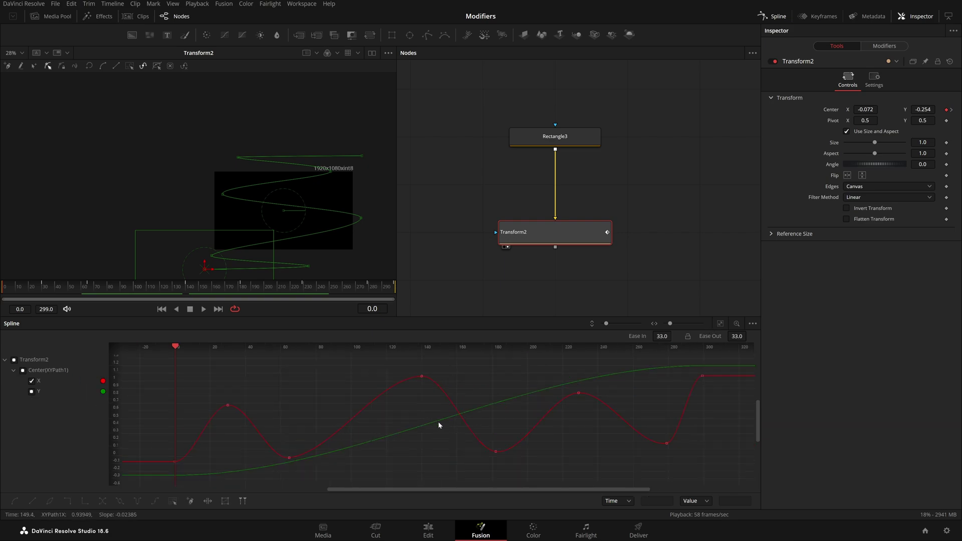
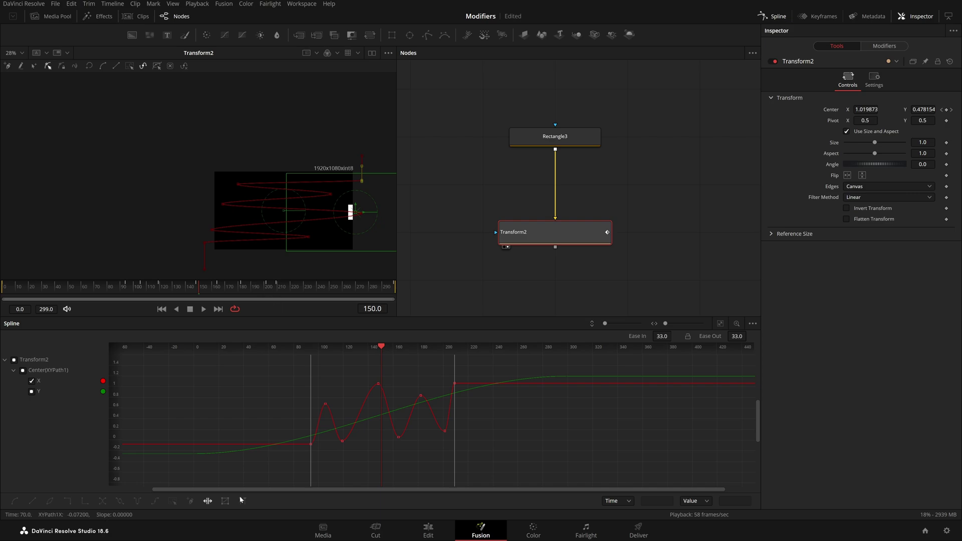
Step: Turn off Time Stretch and move the X curve's last point to frame 214 with a value of 1.3
click(208, 501)
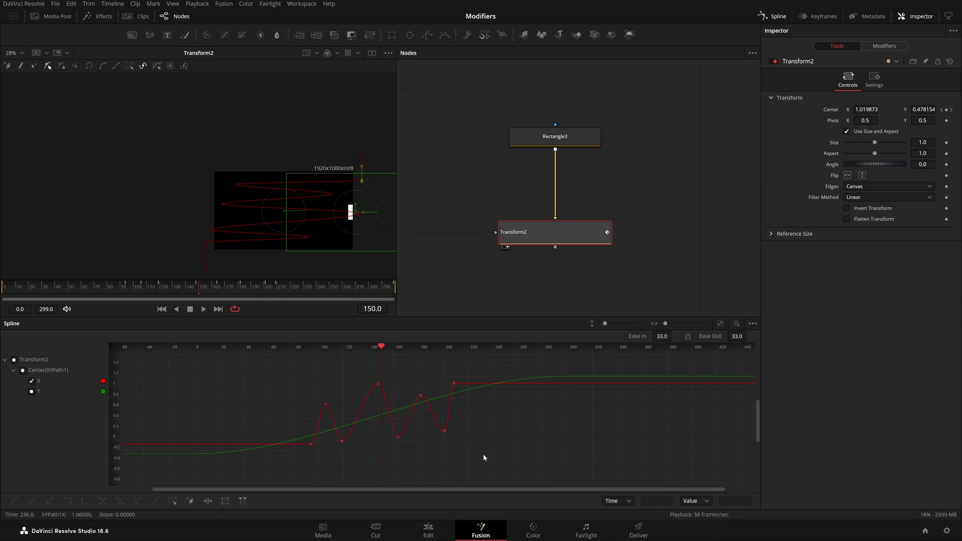
click(445, 431)
click(452, 383)
drag(453, 385, 457, 371)
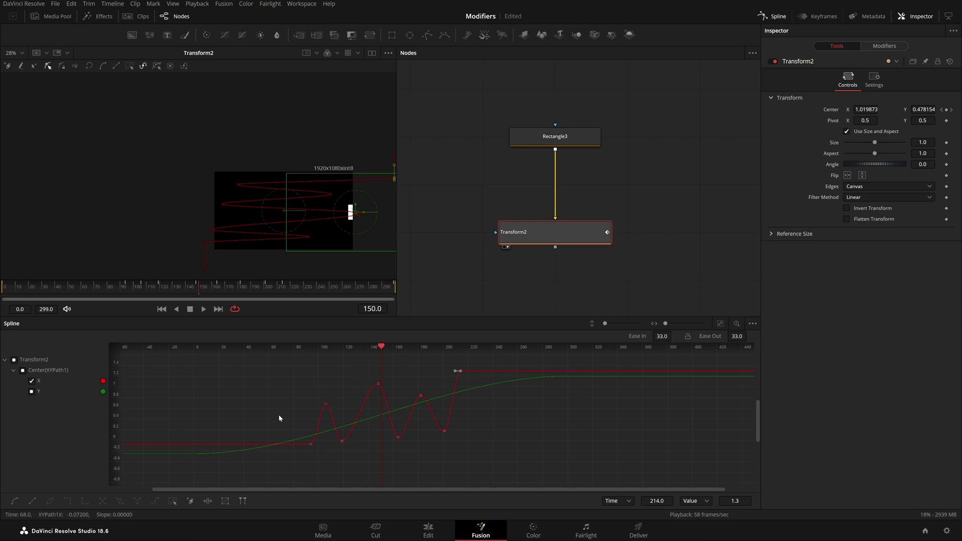
Step: Lower the X curve's first point so the path starts farther outside the frame, and play the animation with nothing selected
drag(279, 417, 311, 446)
click(508, 307)
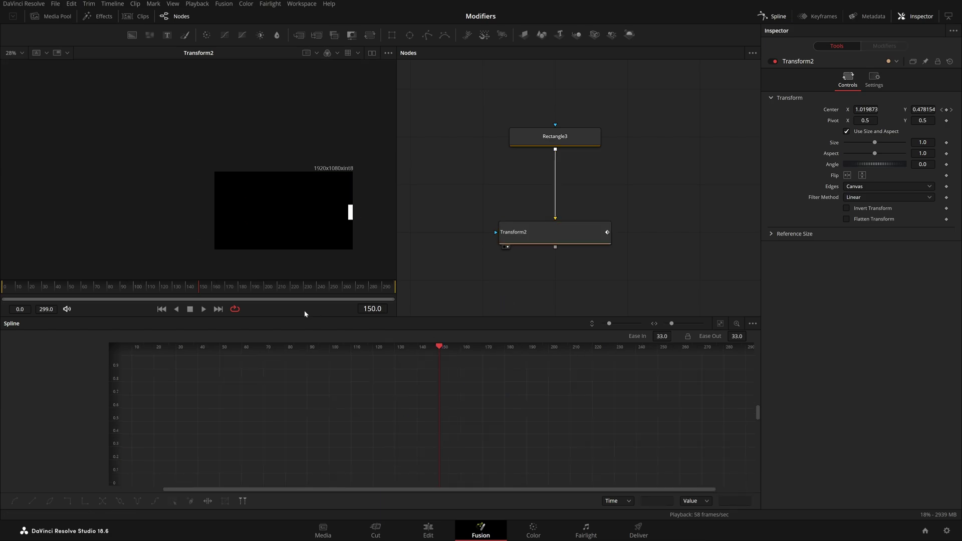
key(space)
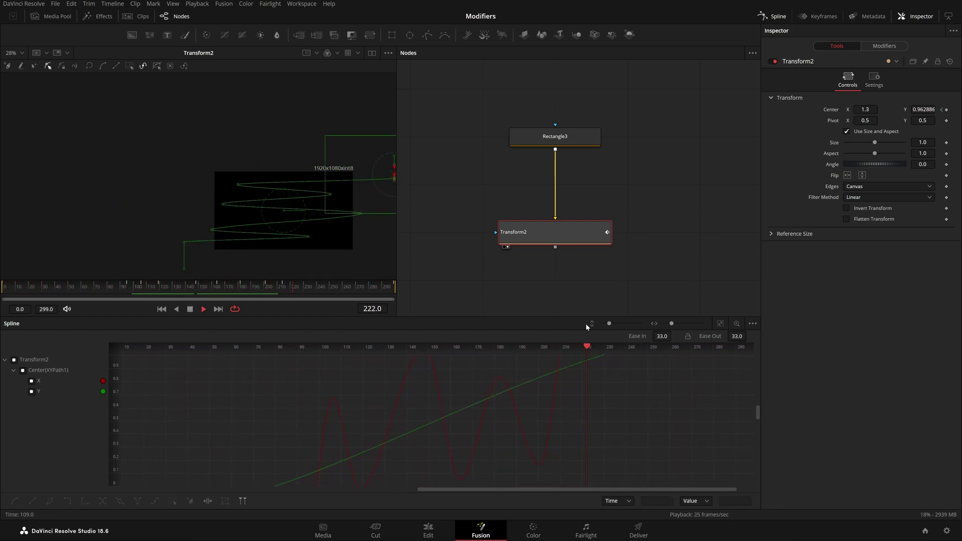
key(space)
Step: At frame 106, pull the path's lowest left turning point and its outermost right turning point inward in the viewer
click(37, 381)
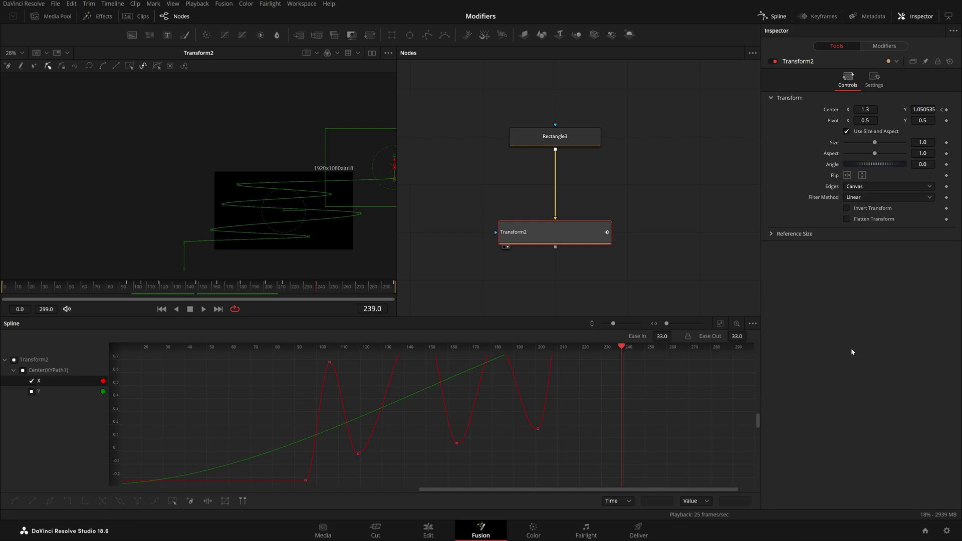
click(720, 324)
drag(149, 289, 142, 307)
drag(196, 219, 230, 229)
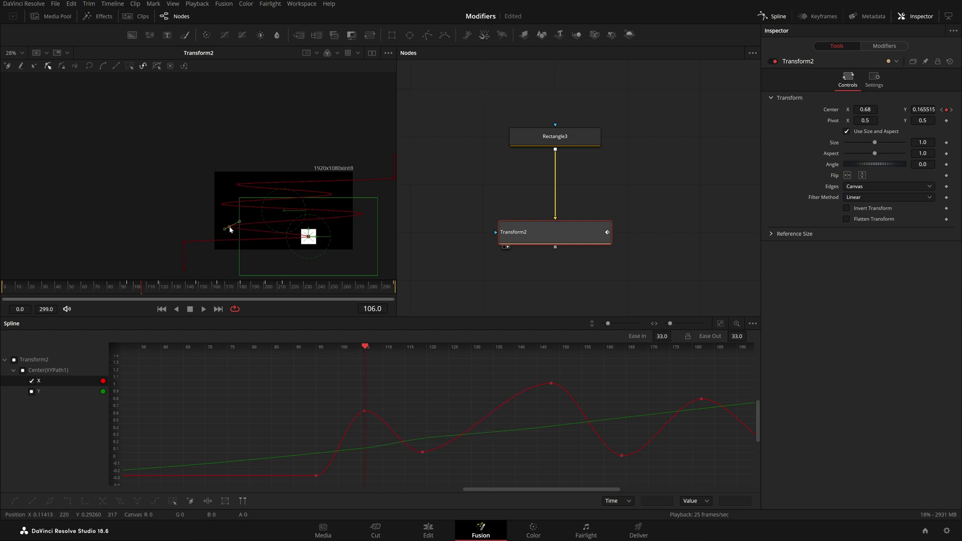
drag(365, 208, 345, 216)
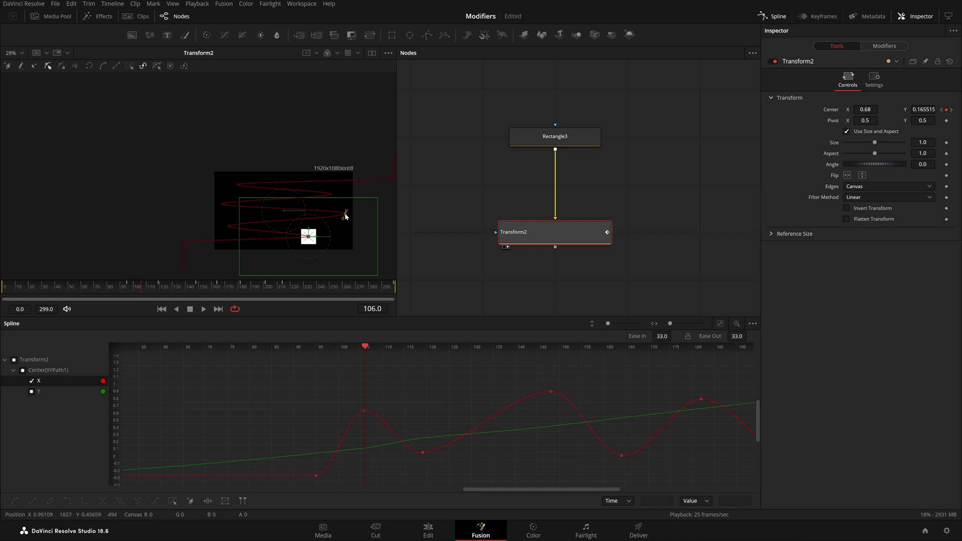
Step: Play the animation from near the start with Transform2 deselected and the viewer fitted to the frame
click(478, 281)
click(10, 288)
key(space)
key(ctrl+f)
Step: Enable Motion Blur for Transform2 and watch the blurred motion without the path overlay
click(554, 232)
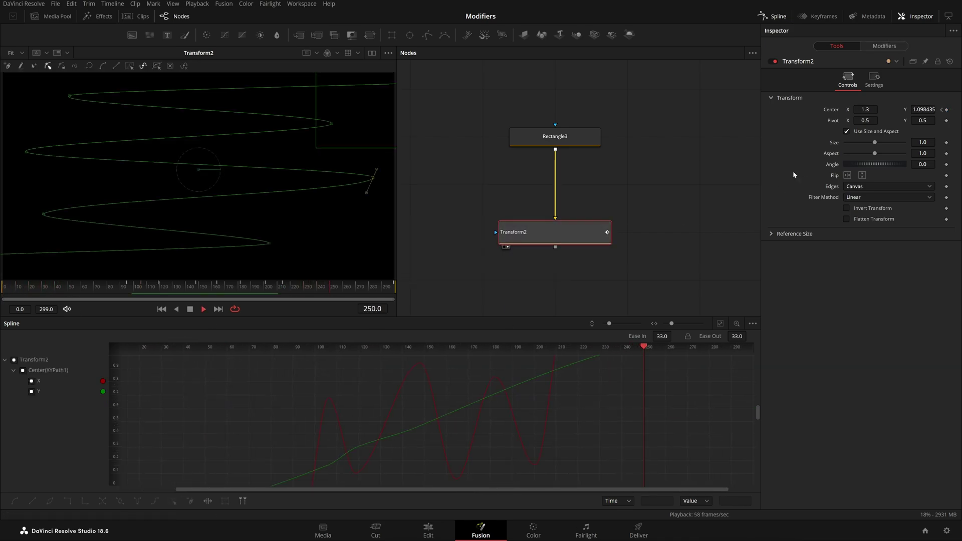
click(874, 80)
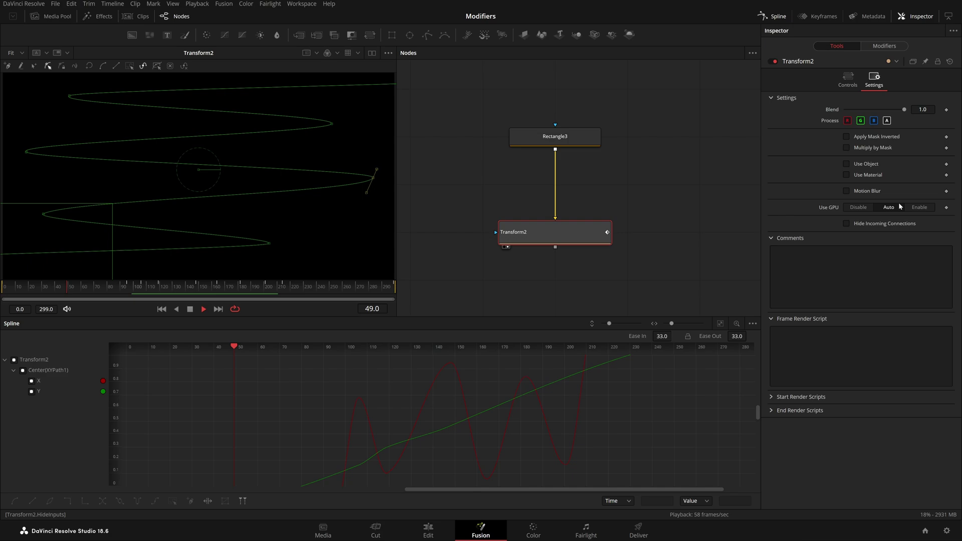
click(866, 191)
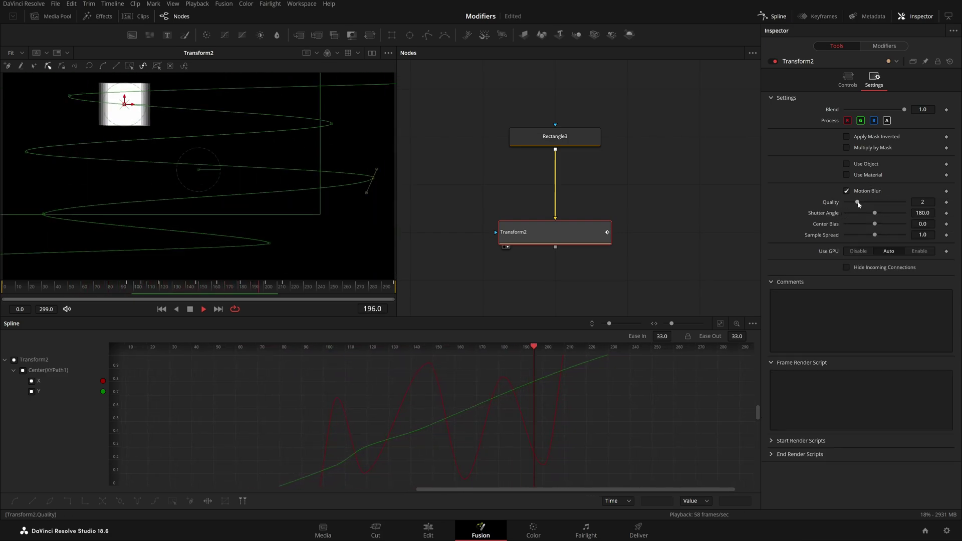
click(721, 211)
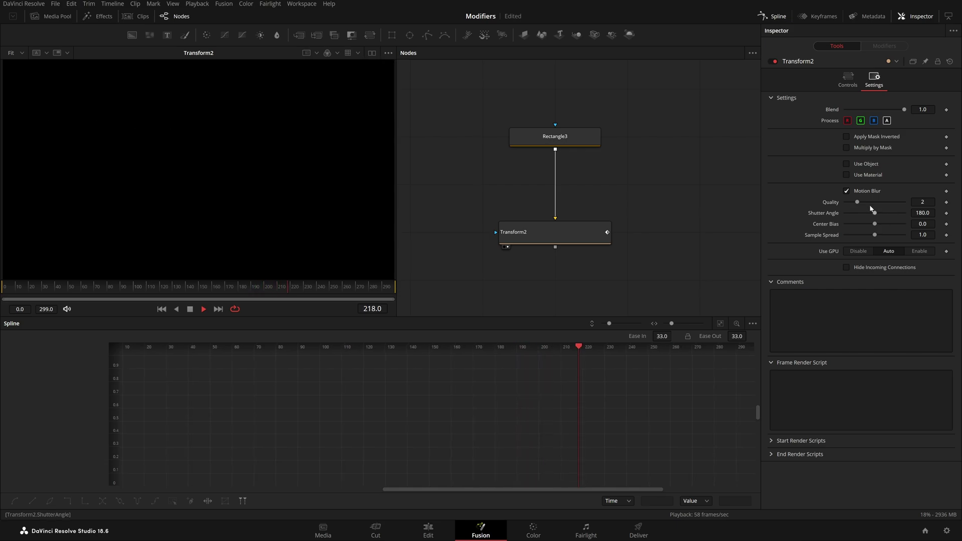
Step: Set the motion blur's Quality to 10 and Shutter Angle to 200, and stop playback at frame 137
drag(858, 202, 894, 206)
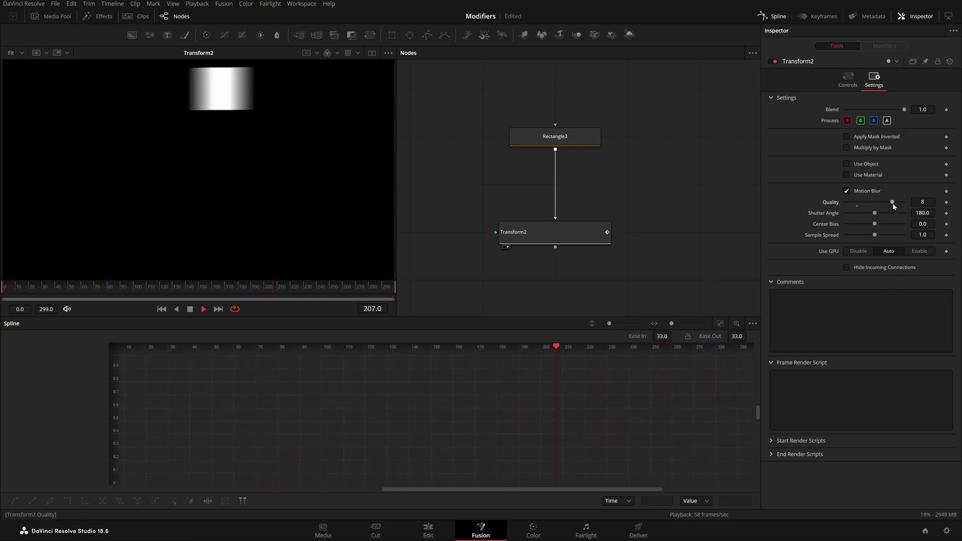
drag(891, 202, 905, 203)
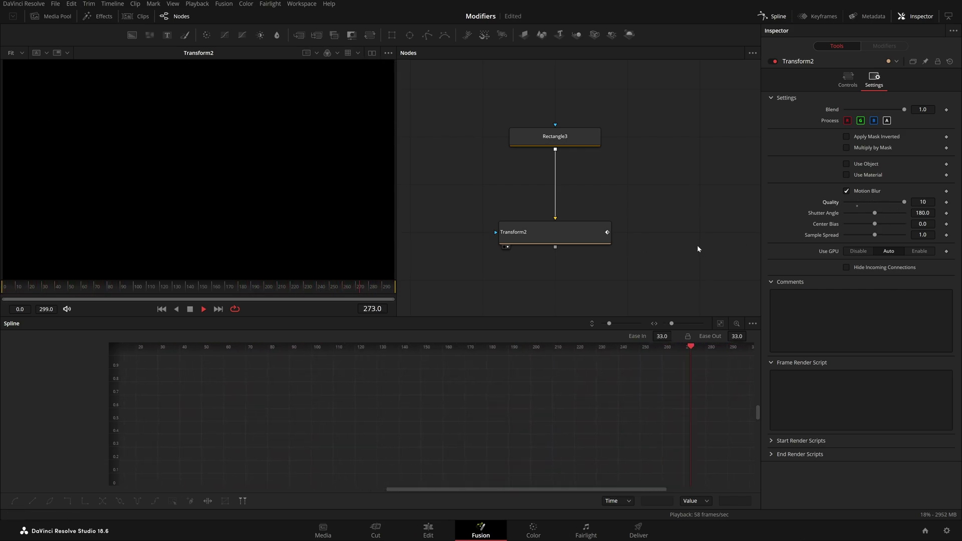
double_click(921, 213)
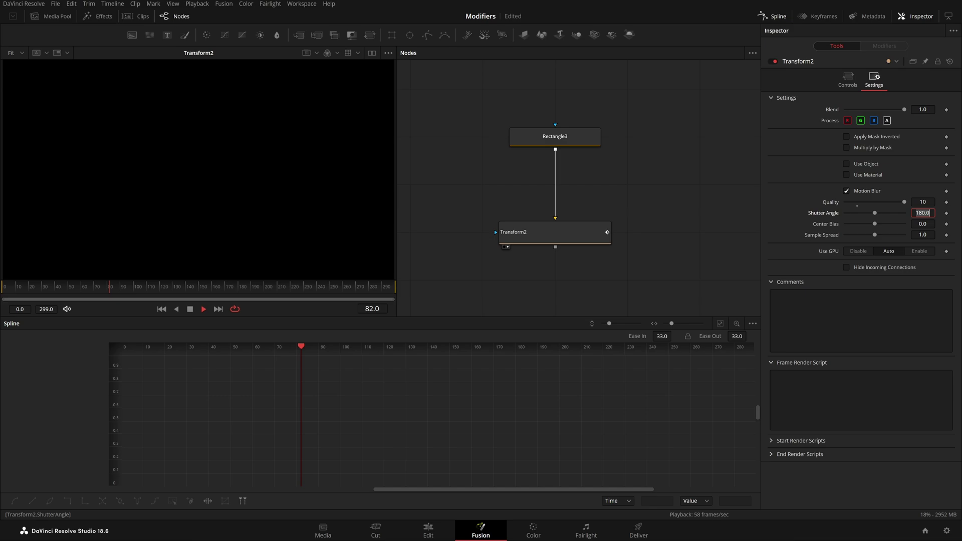
text(200)
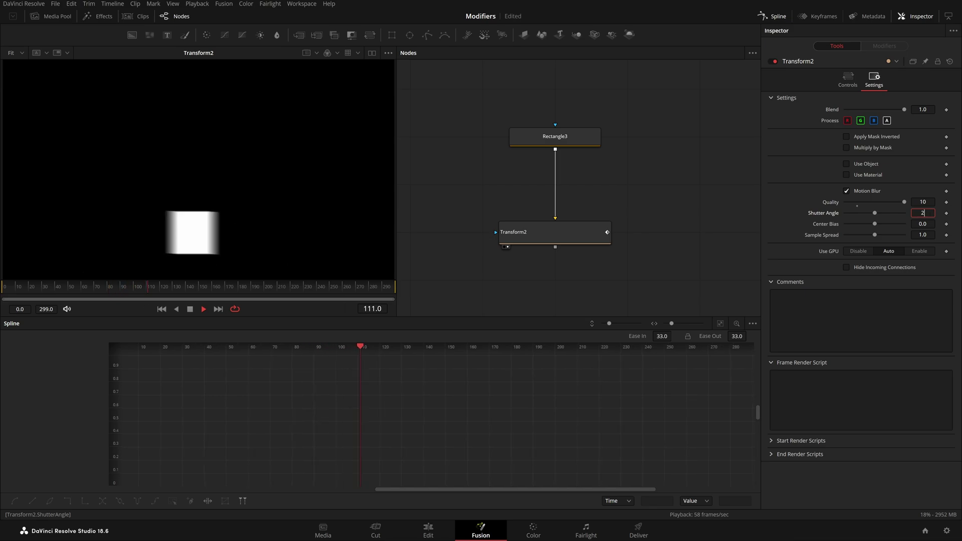
key(Tab)
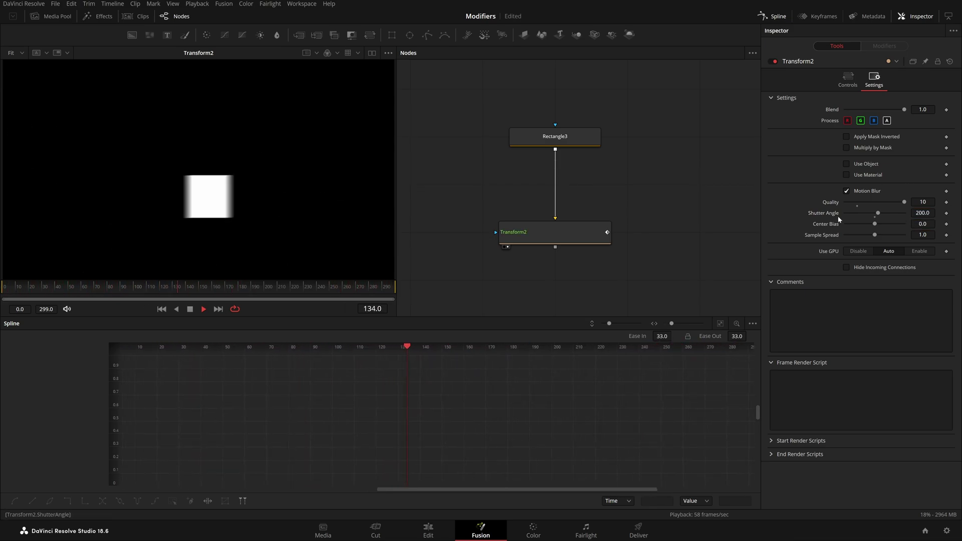
key(space)
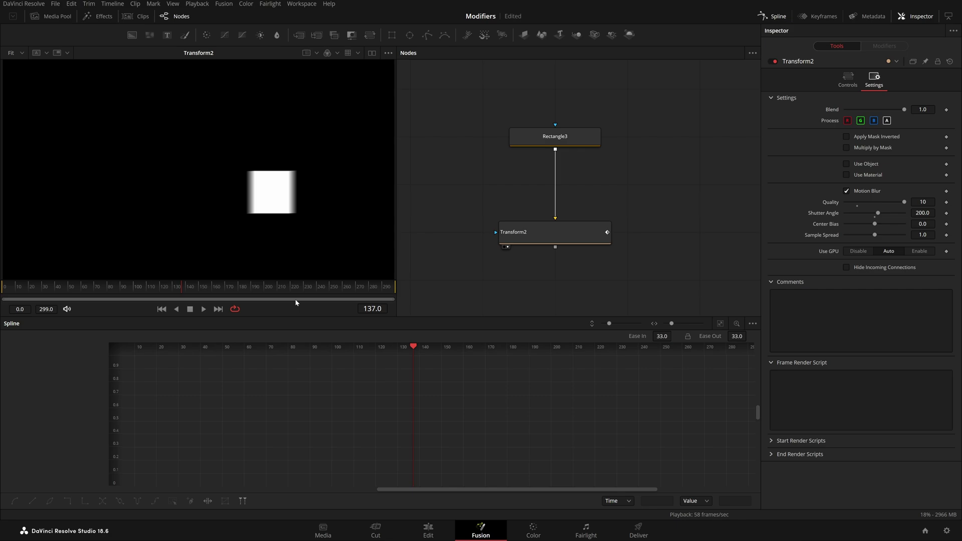
Step: Add a Mask Paint node and place it beside Transform2 in the node graph
drag(516, 265, 472, 224)
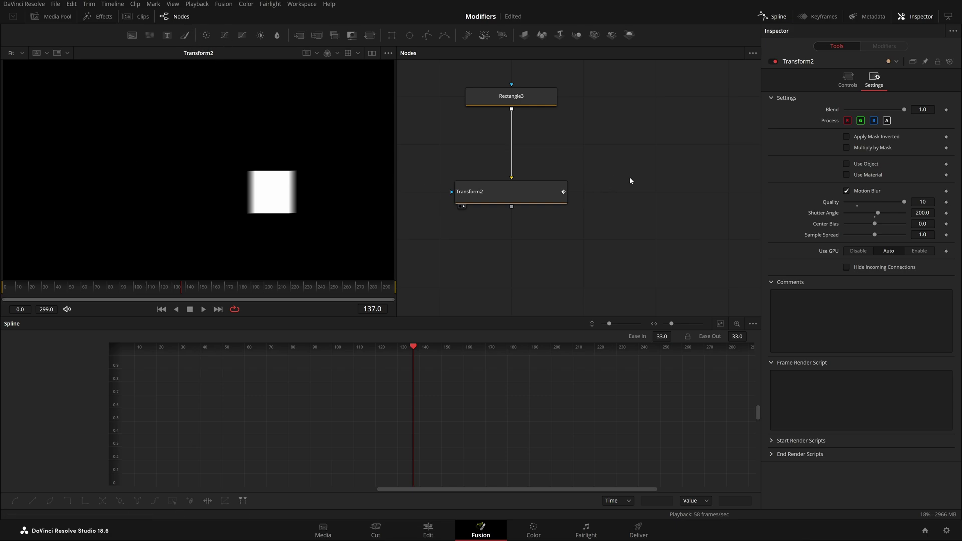
key(shift+space)
text(mask)
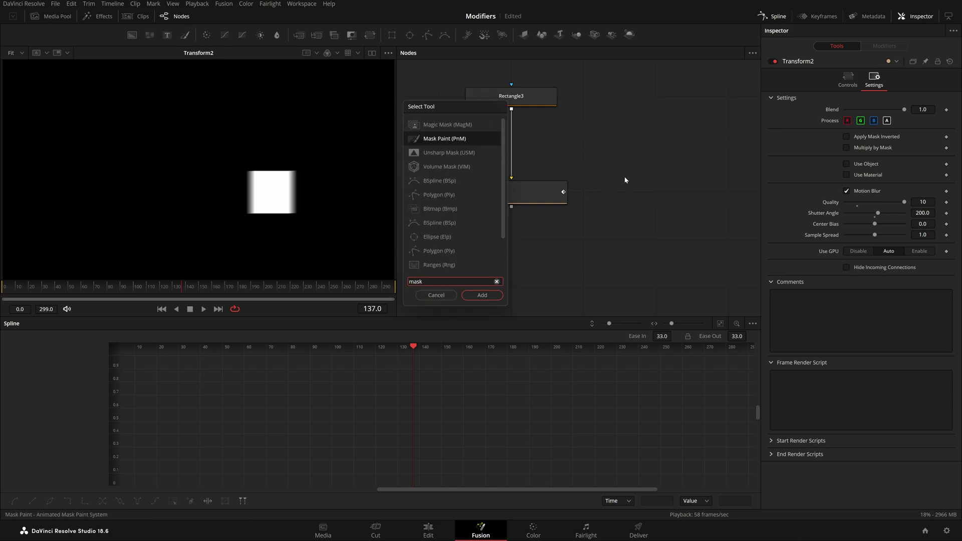
key(Return)
drag(612, 200, 651, 258)
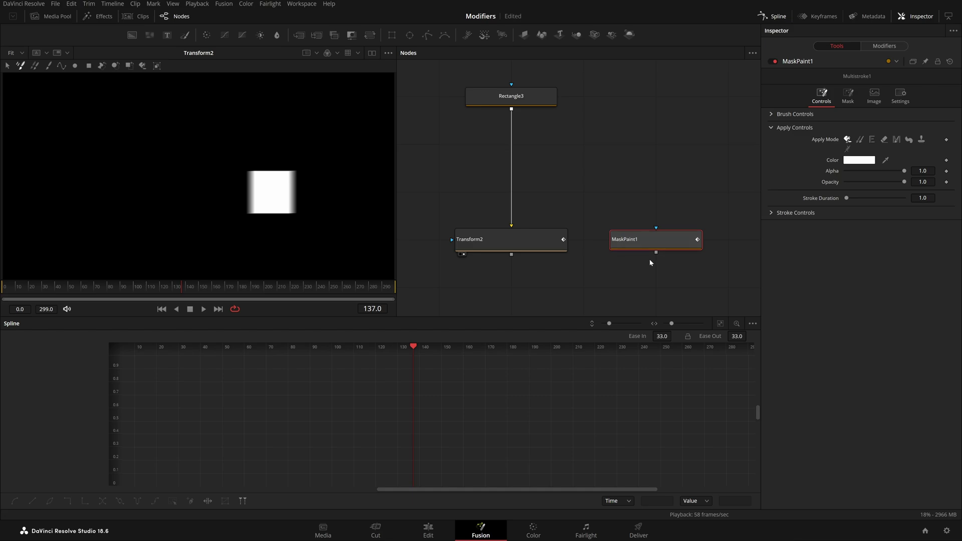
Step: With Transform2 selected at frame 132, move the path's first bend downward and its lowest right turning point outward
scroll(328, 210, down, 2)
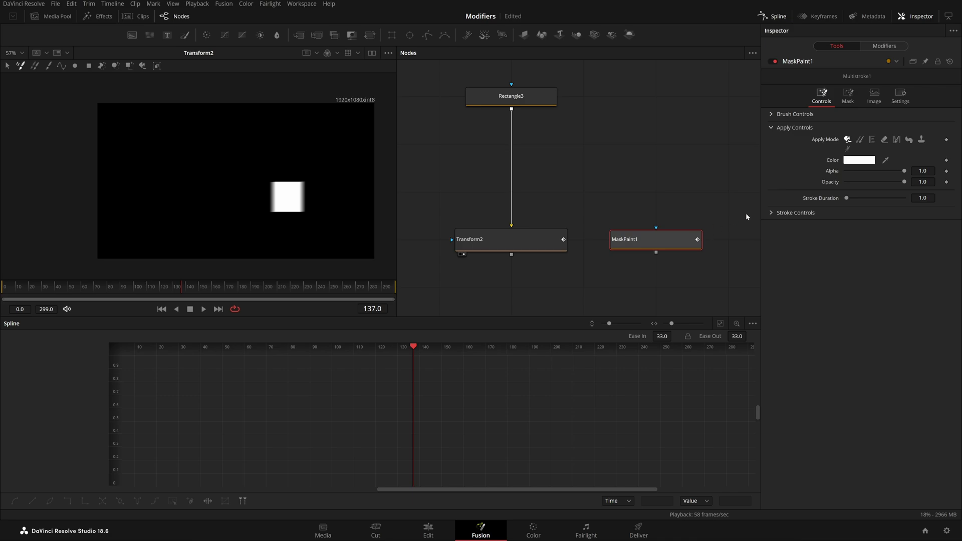
click(519, 236)
mouse_move(171, 288)
mouse_down()
mouse_move(89, 299)
mouse_move(175, 297)
mouse_up()
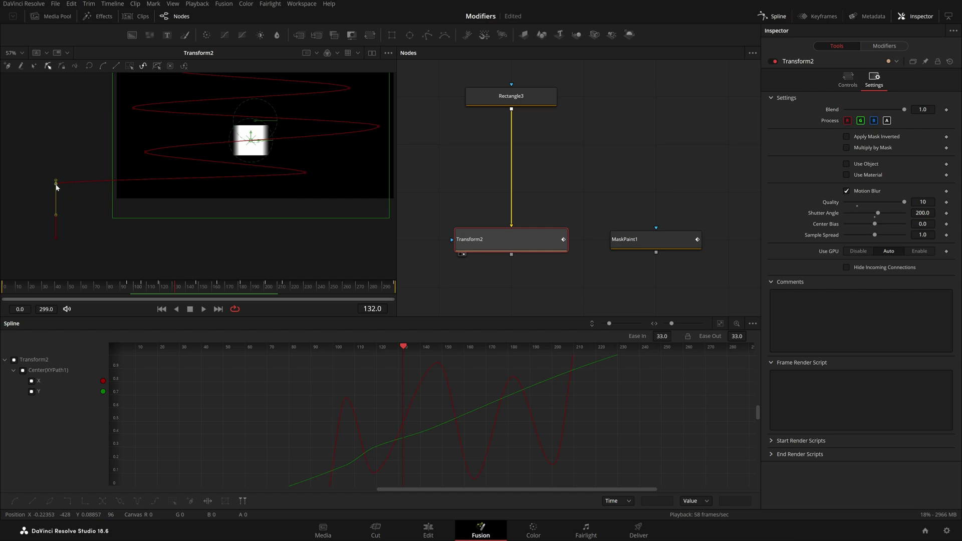
drag(56, 184, 53, 209)
click(305, 172)
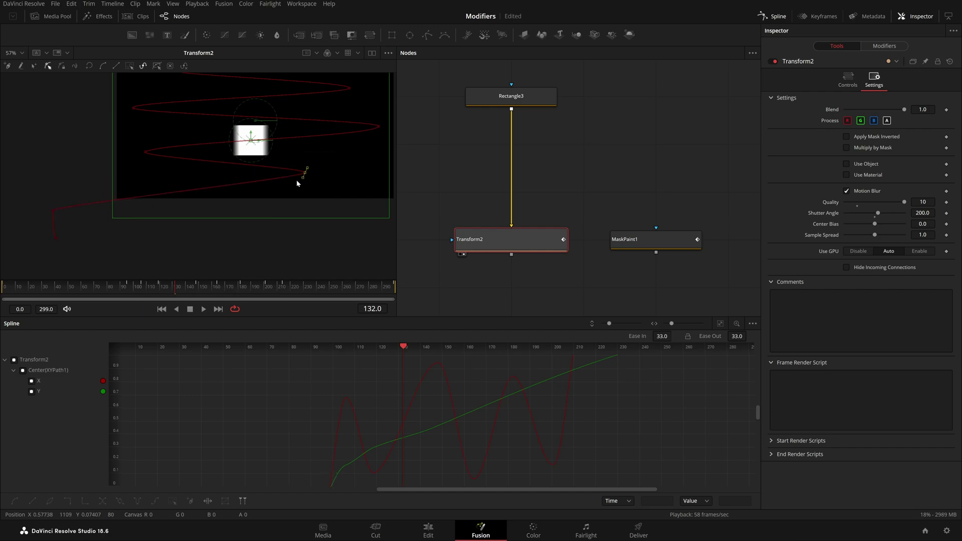
drag(304, 172, 314, 171)
Step: Play and scrub through the reshaped path to review its motion blur, ending at frame 136 with the viewer fitted
drag(108, 303, 137, 303)
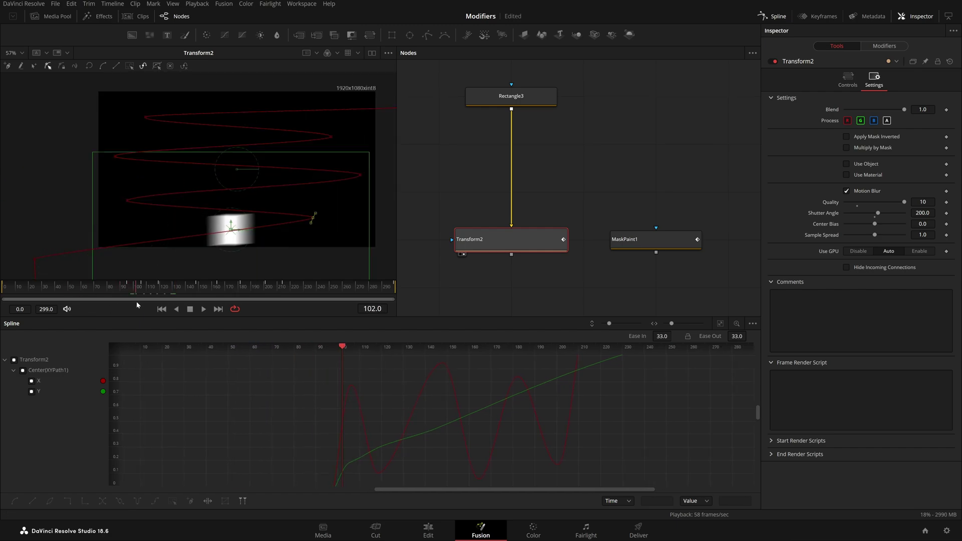
key(space)
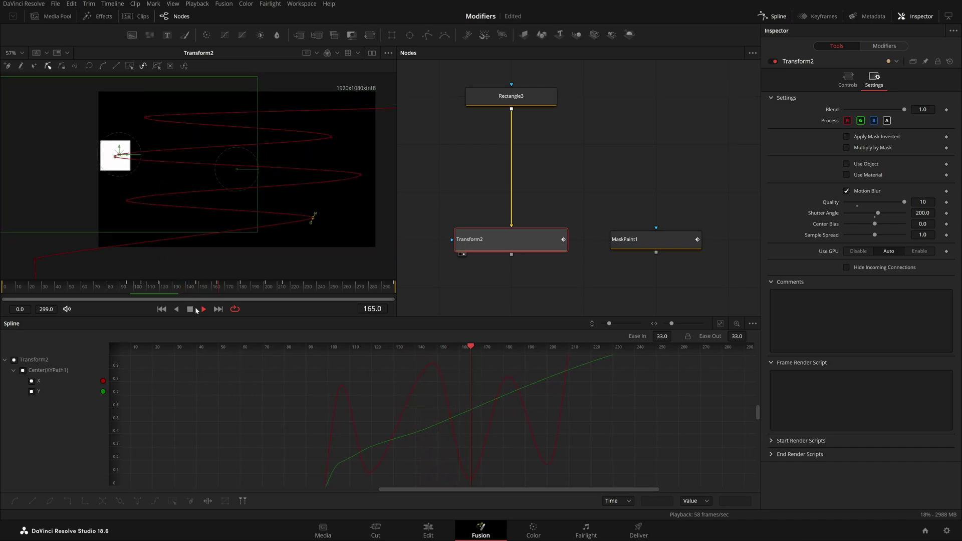
click(190, 308)
drag(216, 286, 175, 299)
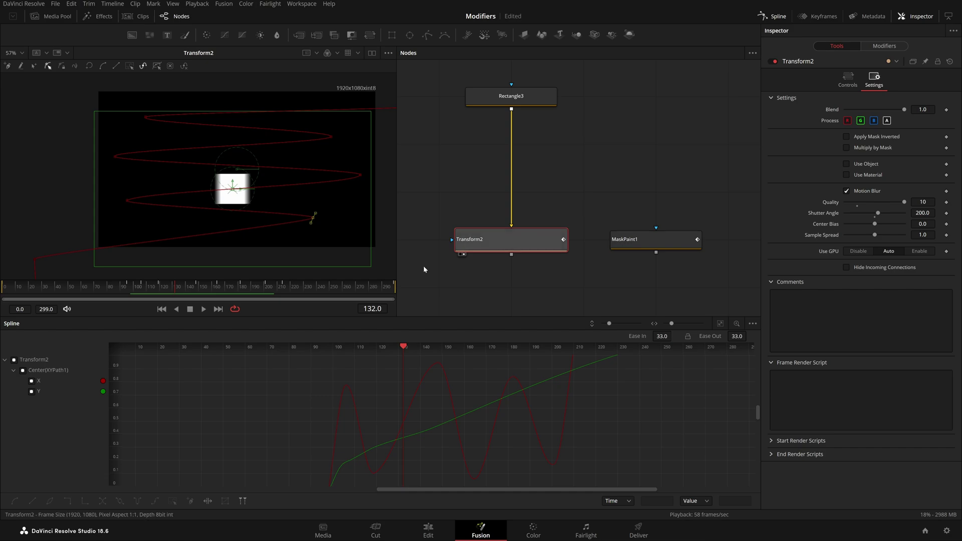
click(210, 287)
drag(211, 289, 176, 327)
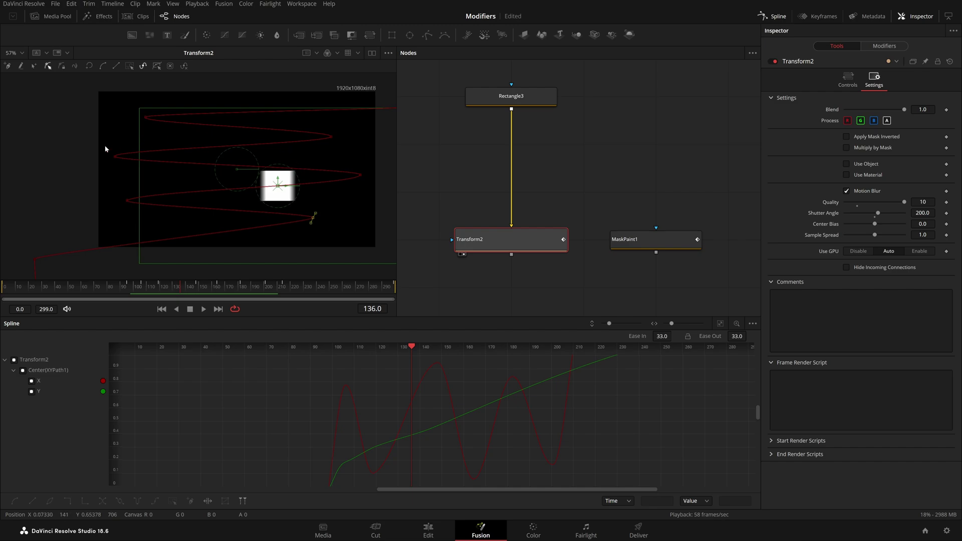
key(ctrl+f)
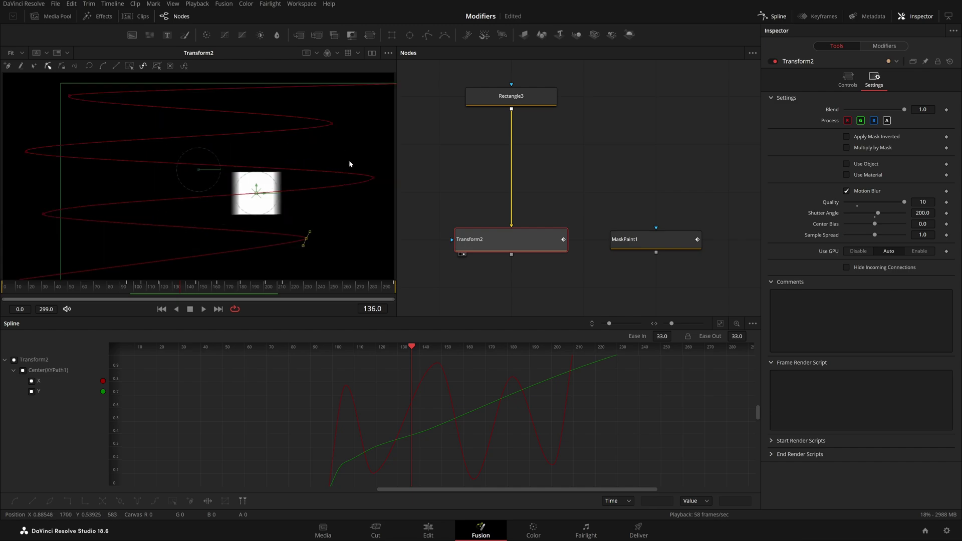
Step: Examine Rectangle3's settings and the parameter options for X and Y in Transform2's XY Path modifier, and deselect the nodes
click(518, 98)
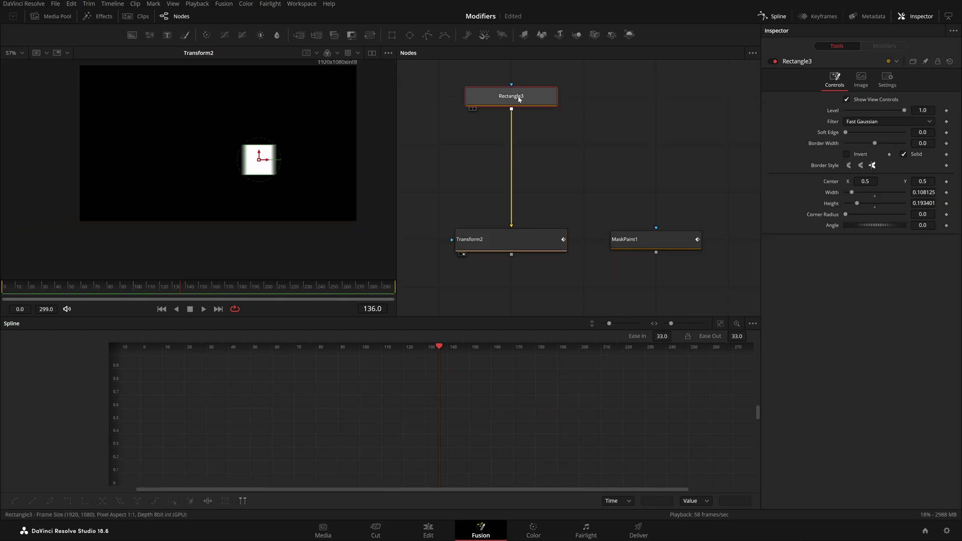
click(535, 239)
click(884, 45)
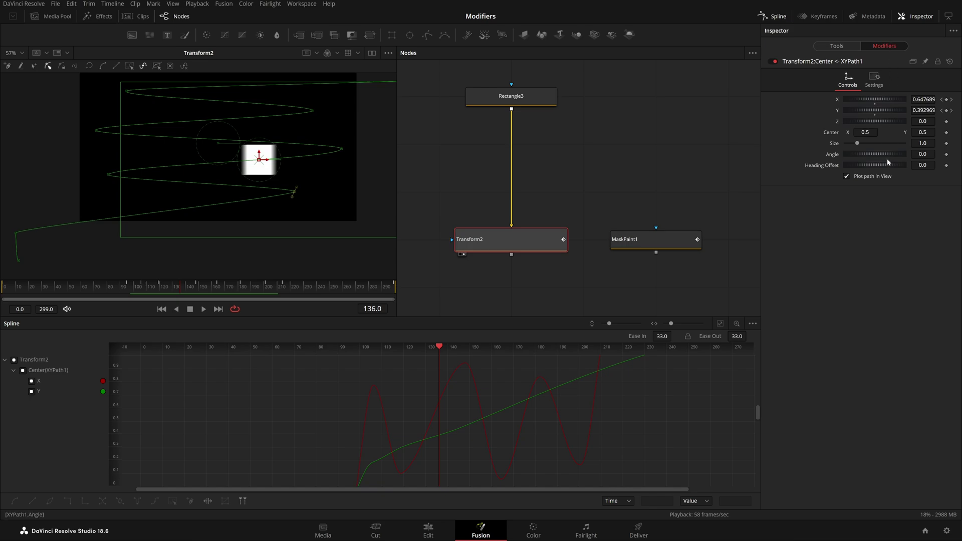
right_click(838, 103)
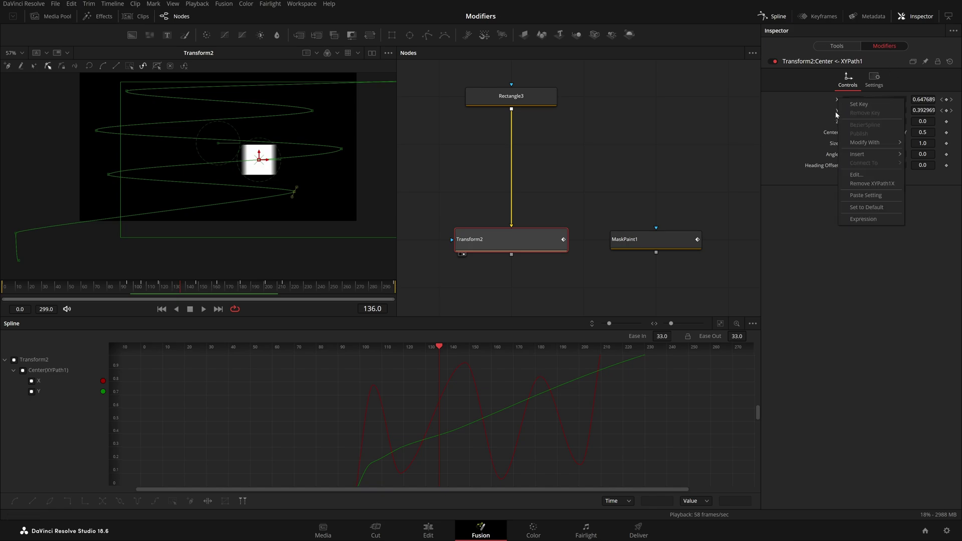
right_click(836, 115)
click(721, 178)
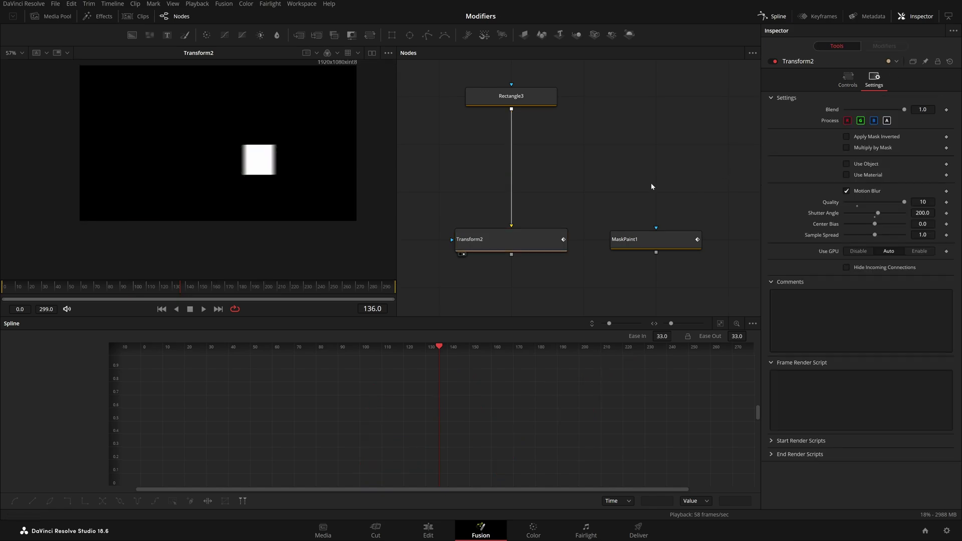
Step: Fit the frame in the viewer and delete the MaskPaint1 node
click(21, 52)
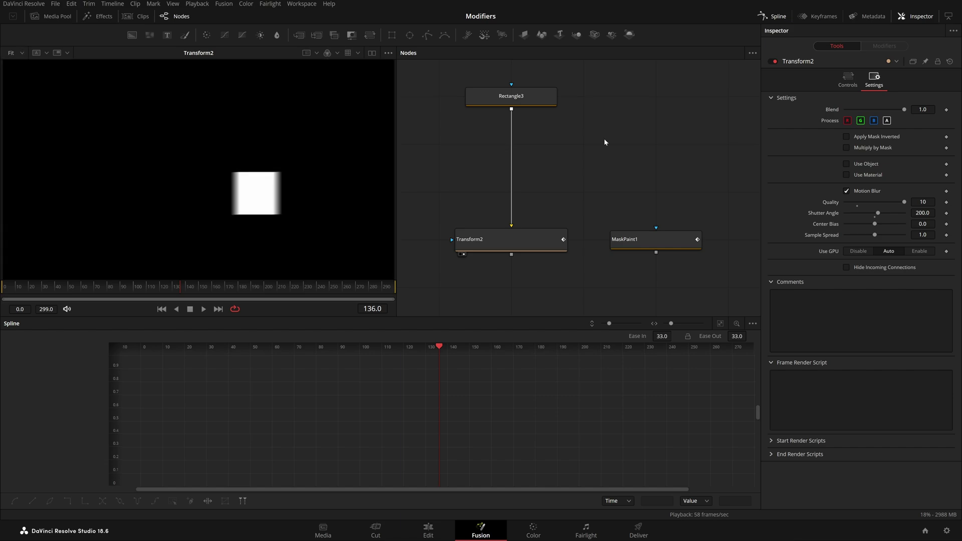
drag(603, 142, 702, 286)
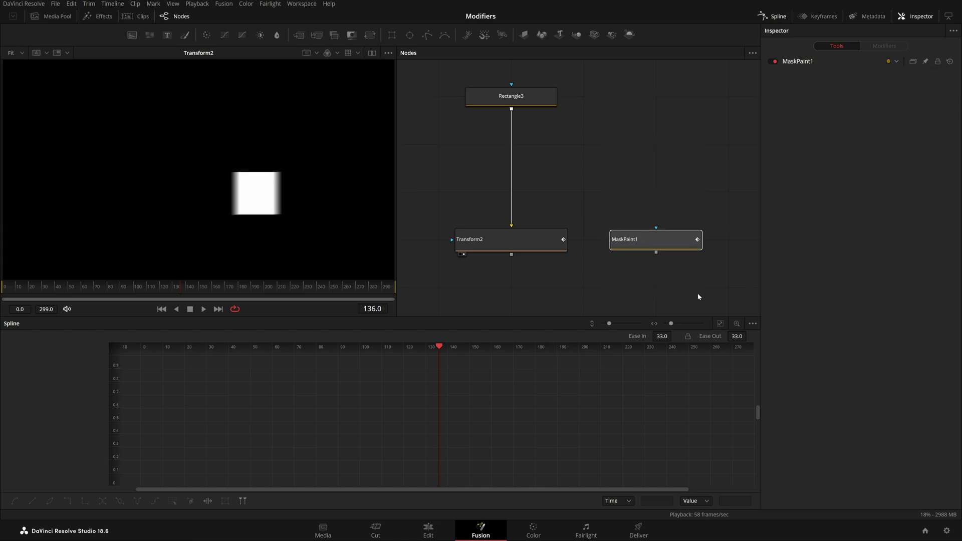
key(Delete)
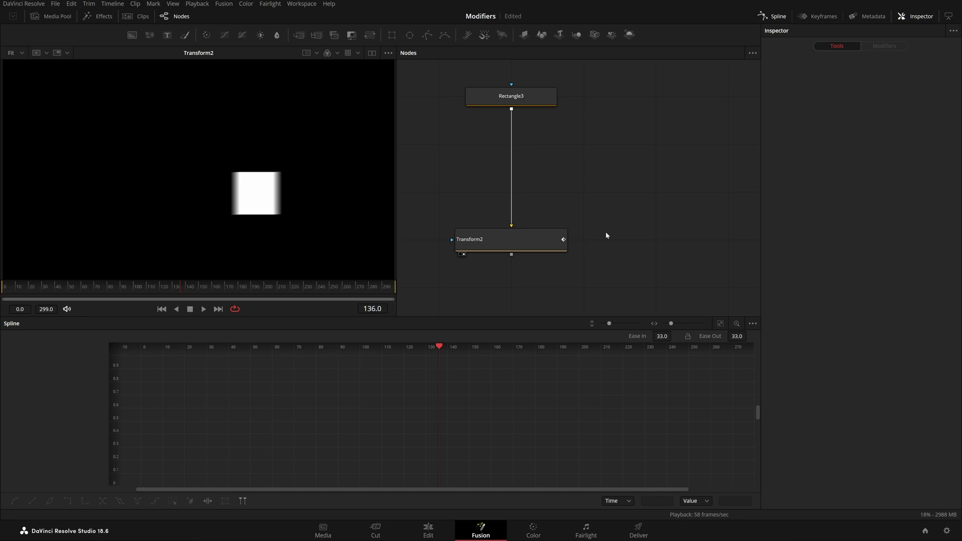
Step: Try adjusting the Center and rotating Transform2's XY Path to about -161.4 with its modifier controls, and restore the original values
click(540, 235)
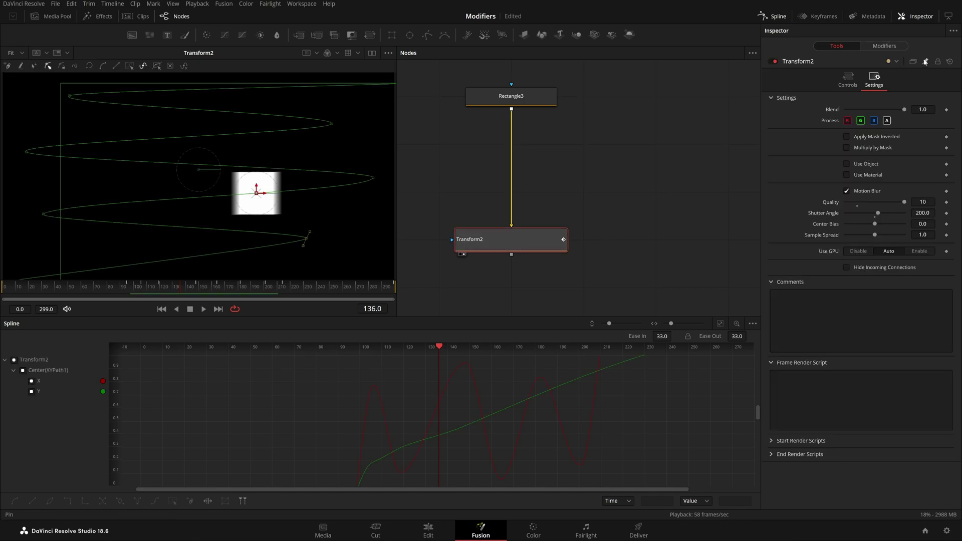
click(884, 46)
drag(921, 121, 941, 123)
click(874, 126)
drag(865, 132, 840, 158)
double_click(833, 136)
key(ctrl+z)
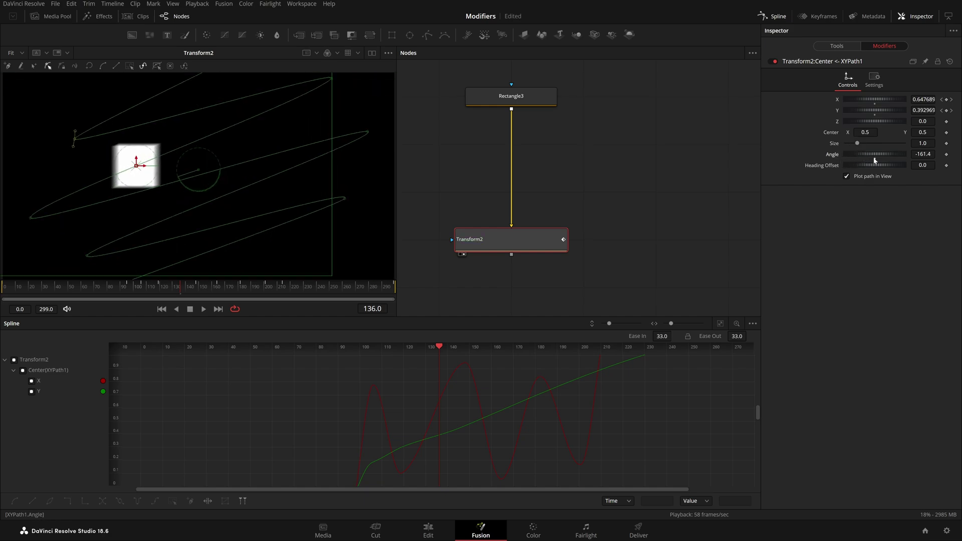
key(ctrl+z)
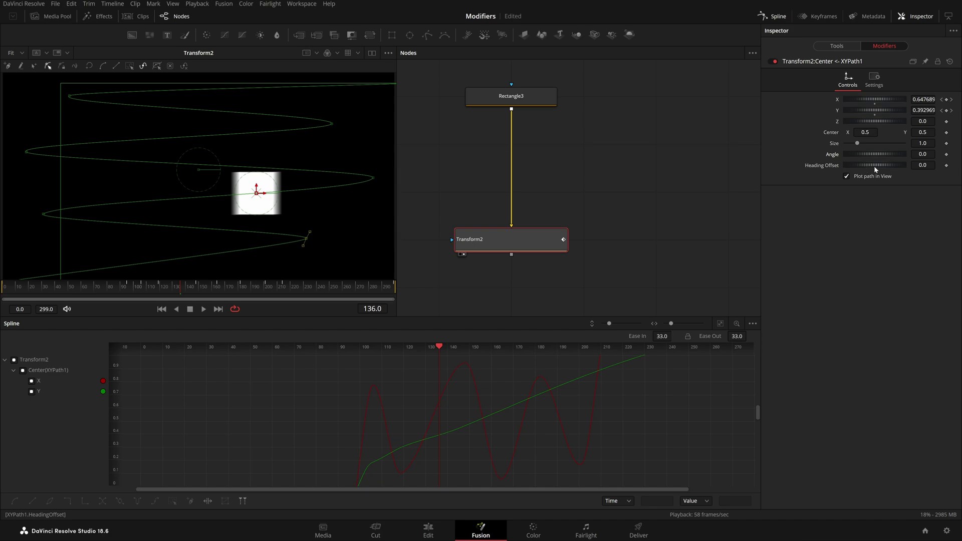
Step: Set the XY Path modifier's Heading Offset to -198.6 and return to Transform2's own settings
mouse_move(874, 169)
mouse_down()
mouse_move(859, 170)
mouse_move(873, 172)
mouse_up()
click(841, 48)
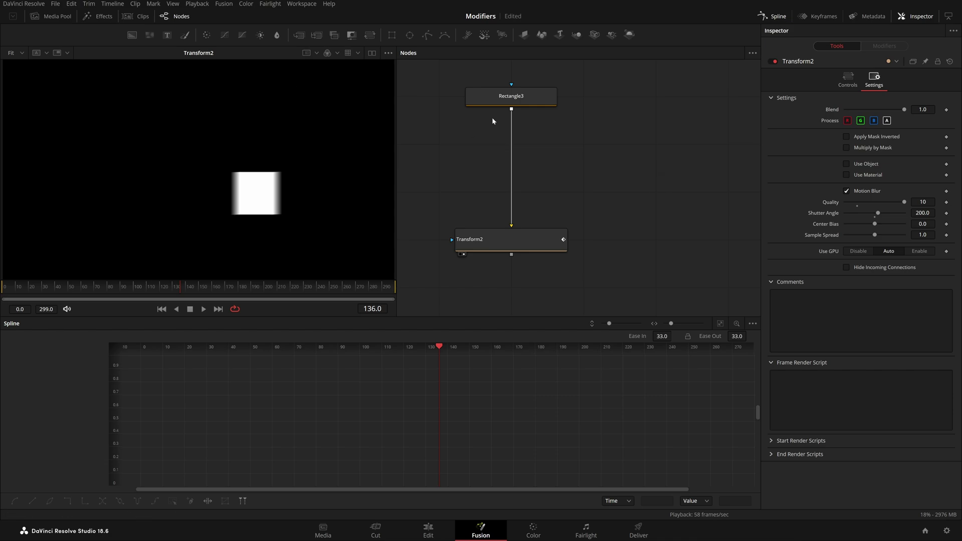
Step: Examine the Defaults in Fusion Settings, including the modifiers offered for default point animation, and close without saving
click(225, 4)
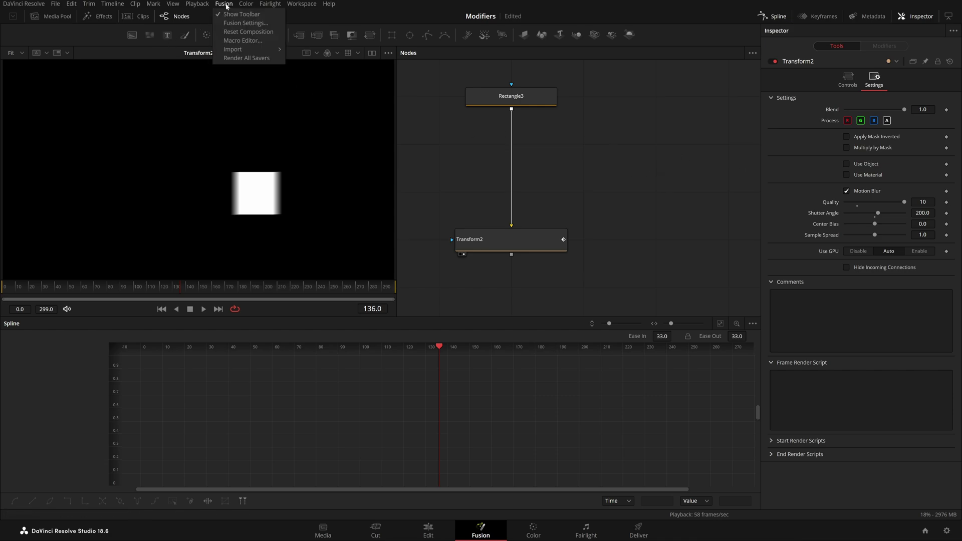
click(245, 23)
drag(468, 131, 560, 123)
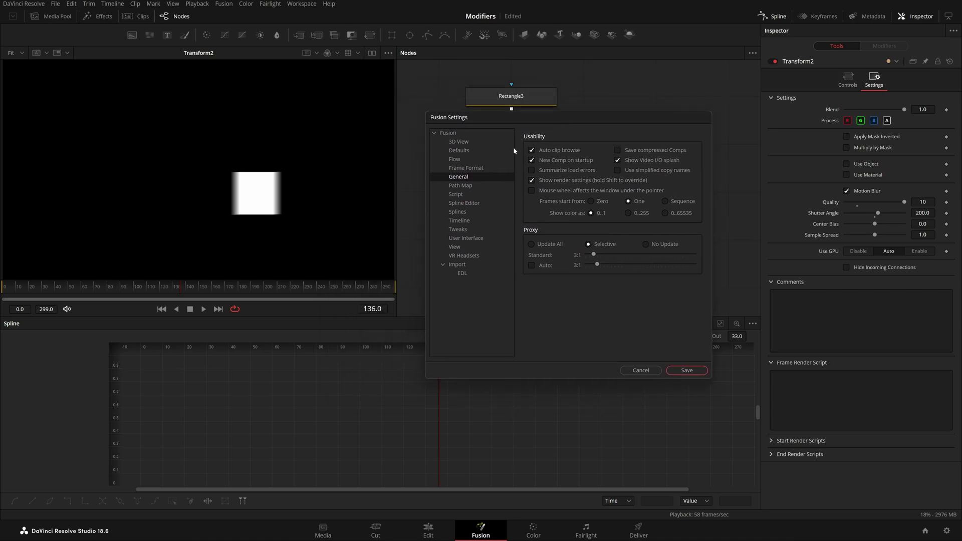
click(479, 154)
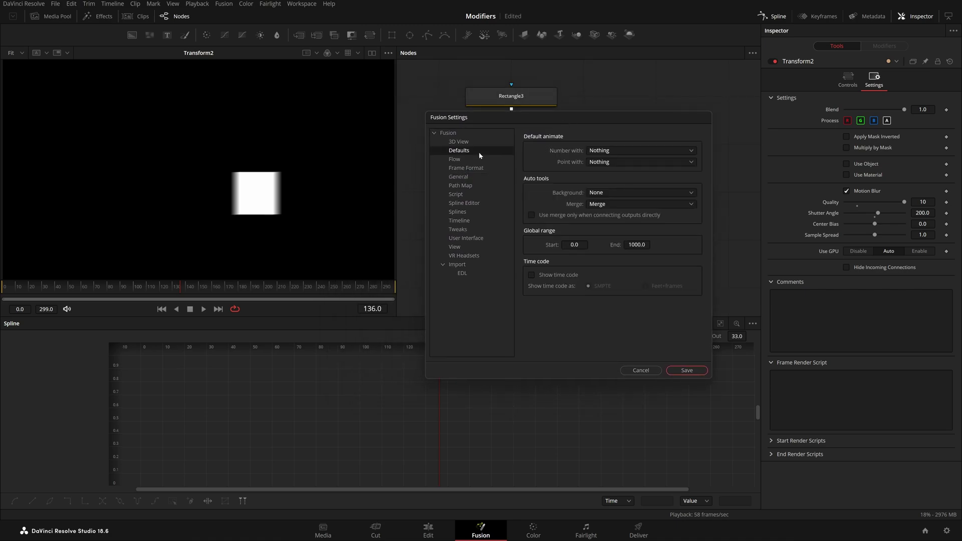
click(639, 163)
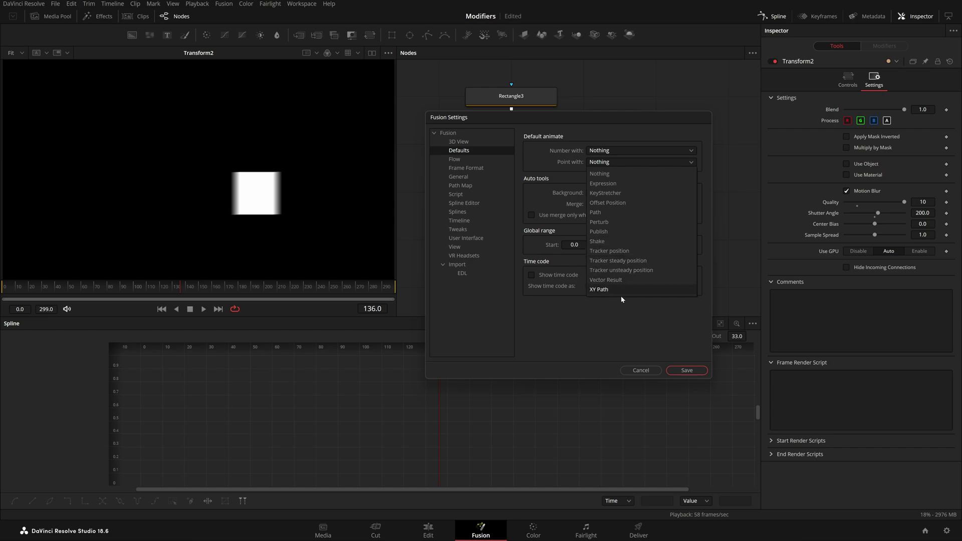
click(592, 335)
click(646, 371)
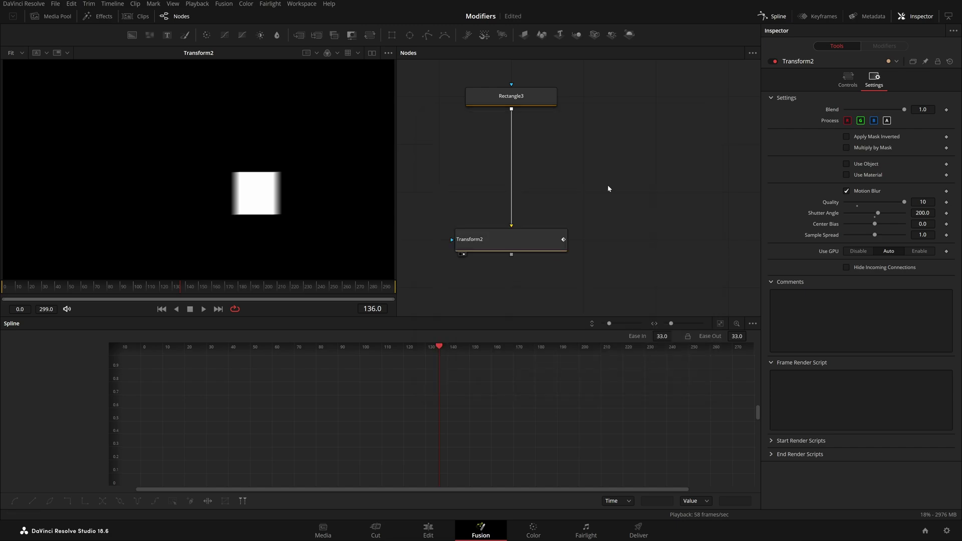
Step: Compare Transform2's modifier controls with its tool controls, ending on the tool controls
click(883, 46)
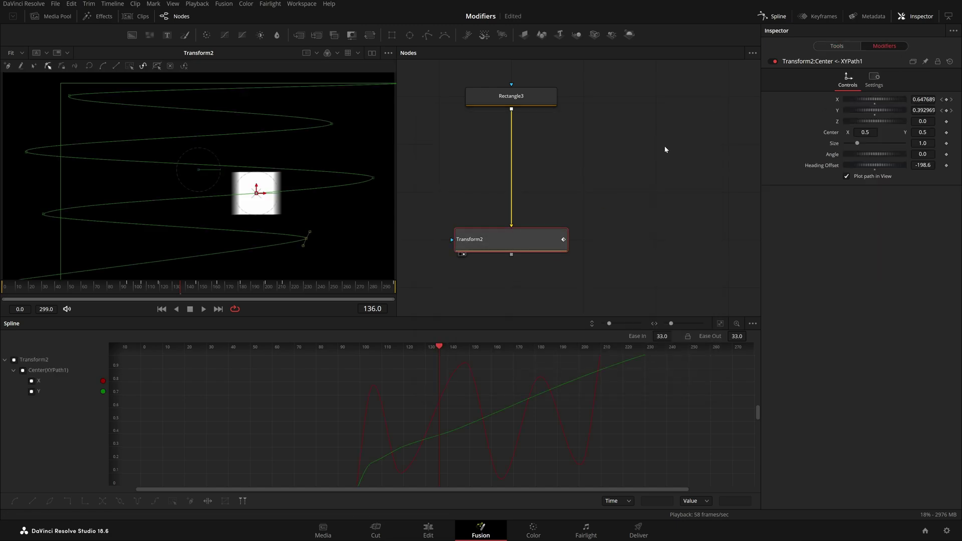
click(855, 47)
click(896, 44)
click(850, 46)
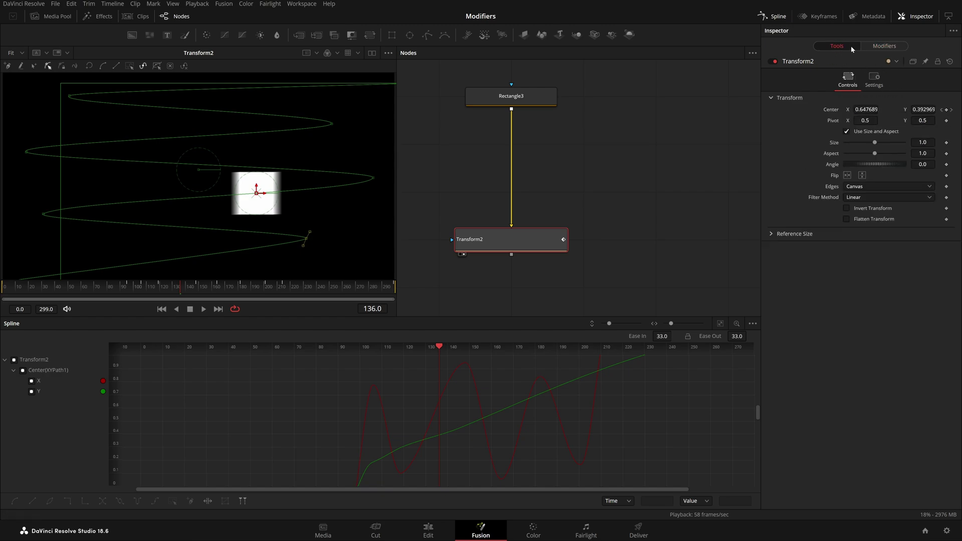
Step: Animate Transform2's Pivot with a Path modifier and open the options for the path's shape animation
right_click(836, 125)
click(853, 141)
click(884, 45)
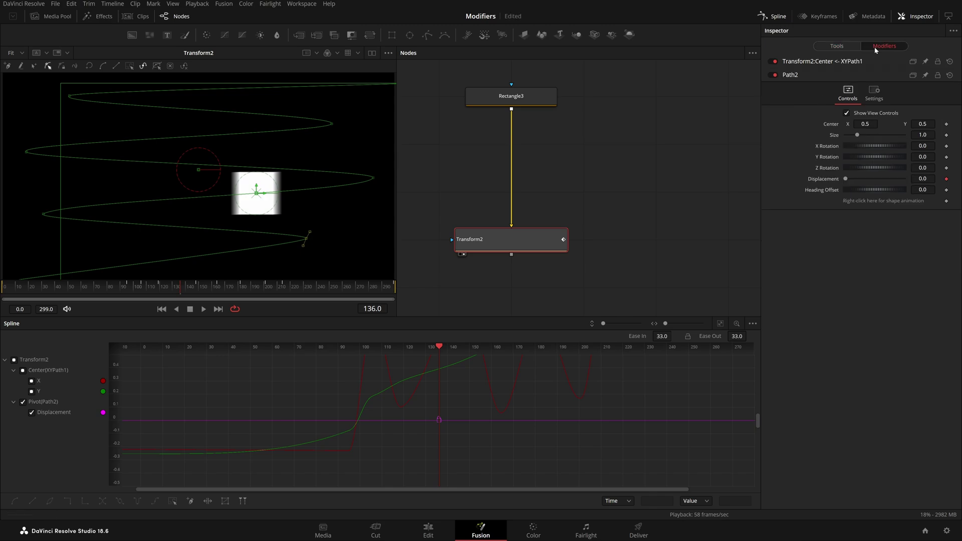
right_click(880, 203)
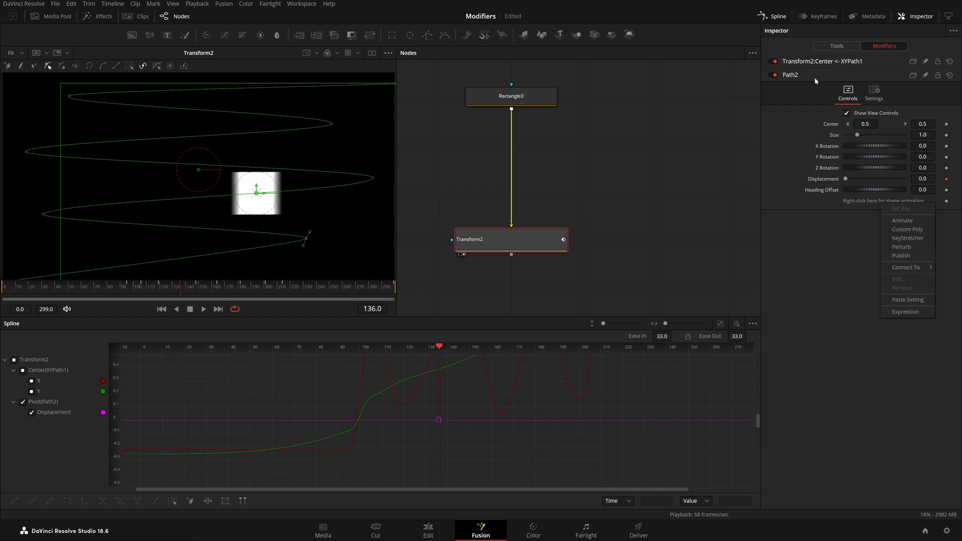
Step: Remove the Path modifier from Transform2's Pivot
click(844, 46)
right_click(833, 121)
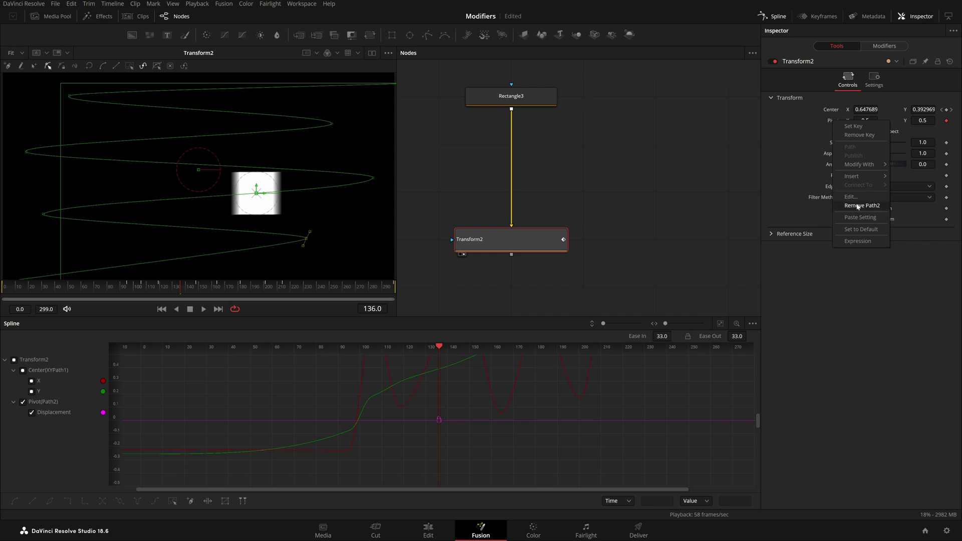
click(857, 206)
Step: Activate Transform2's X and Y curves in the Spline editor and fit both curves in the graph
click(720, 325)
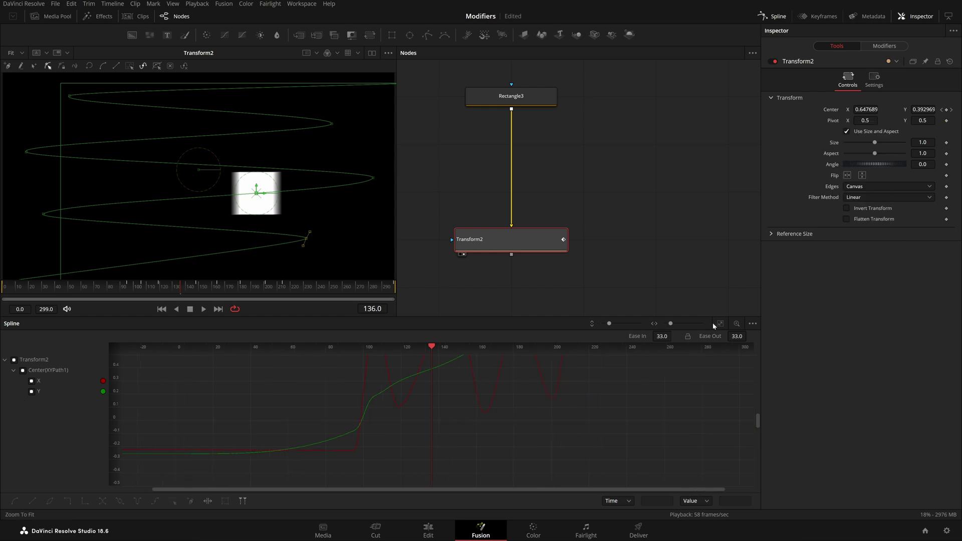
click(14, 359)
click(14, 360)
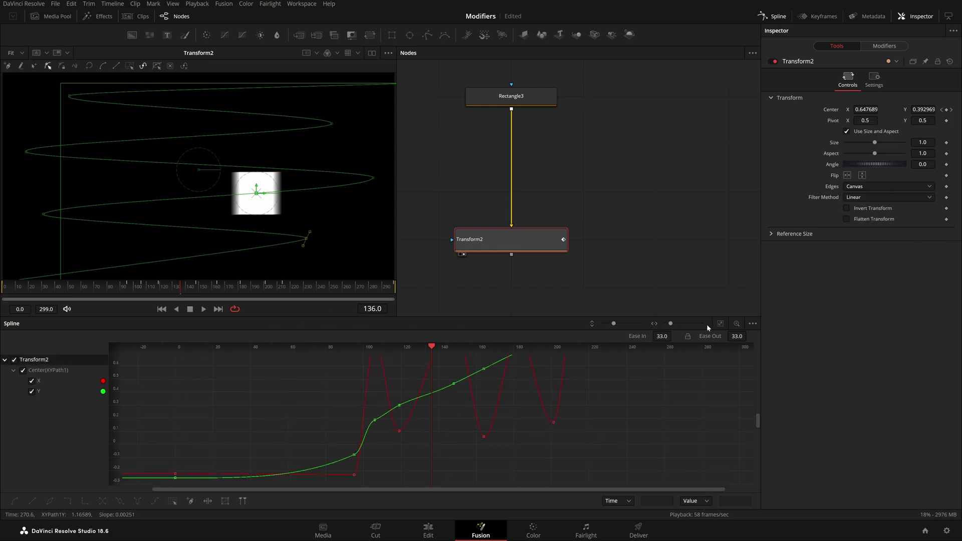
click(720, 323)
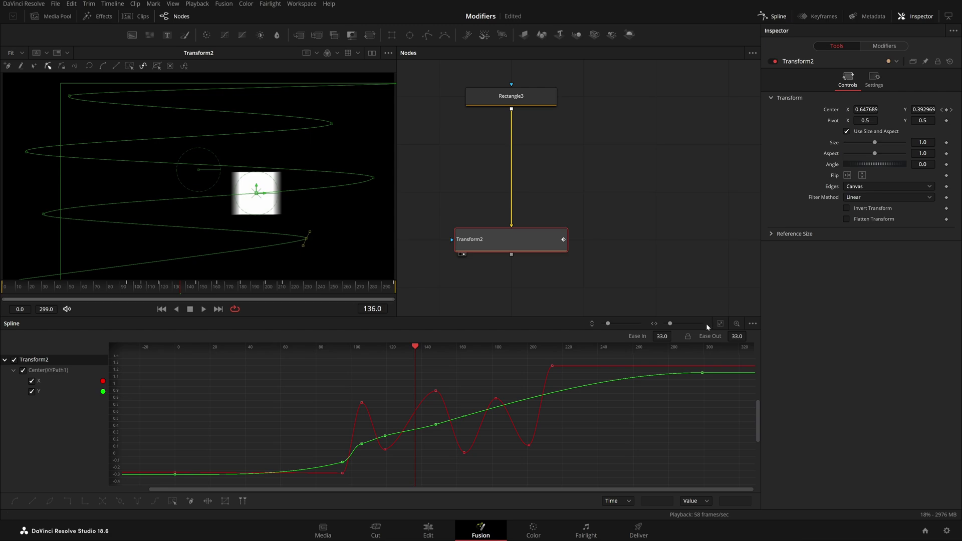